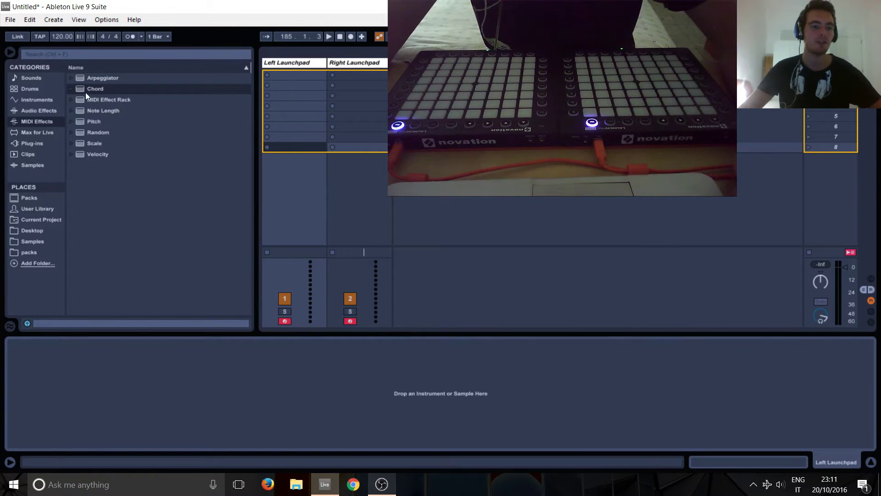
Step: Load a MIDI Effect Rack onto the Left Launchpad track and unfold its chain list
left_click_drag(81, 98, 291, 64)
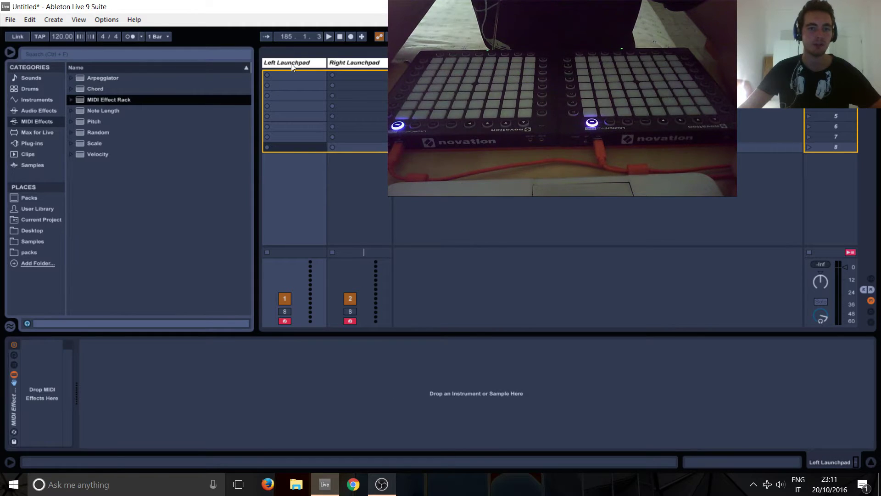
double_click(18, 363)
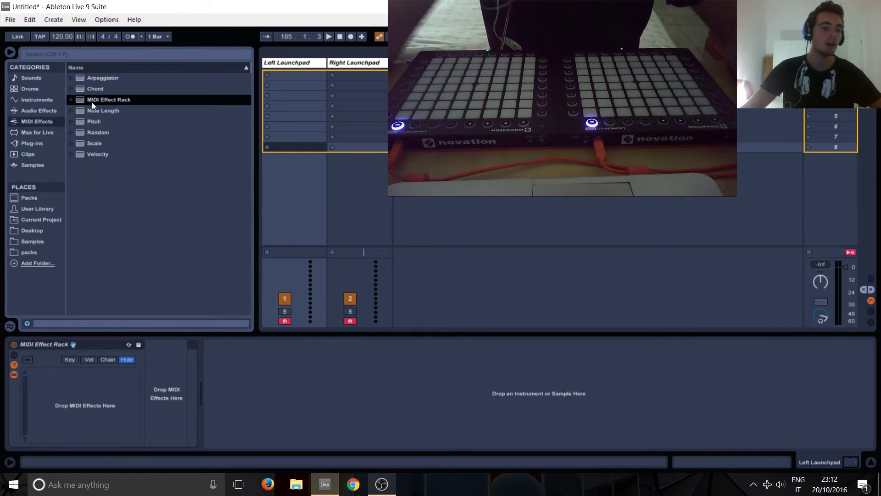
Step: Cycle the rack's zone editor from Key to Vel to the Chain select 0–127 ruler
left_click(70, 360)
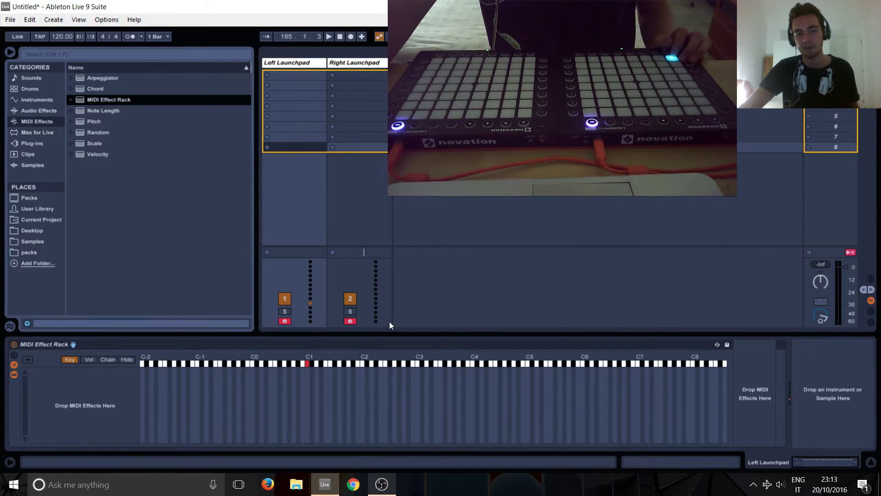
left_click(86, 360)
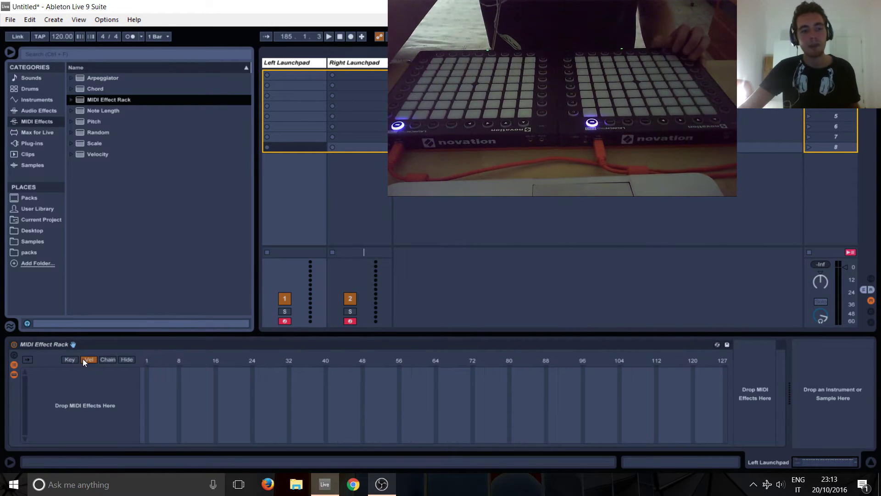
left_click(111, 360)
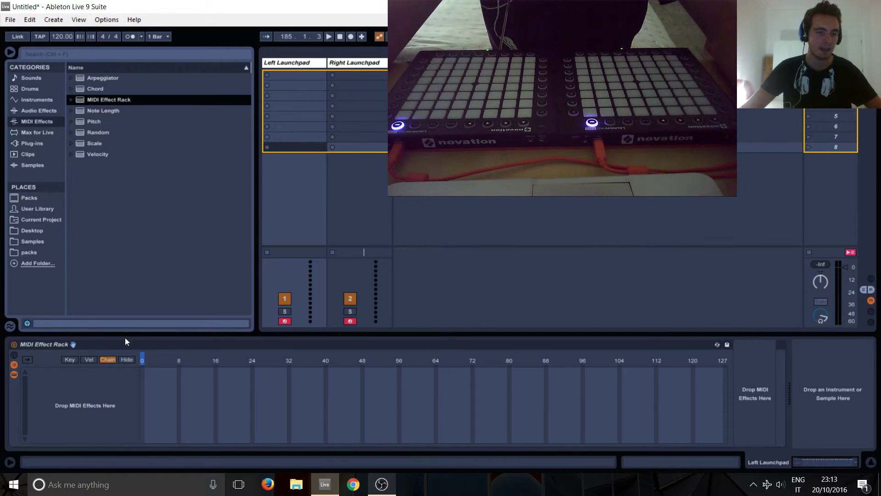
Step: Add a Chord chain named Effect 1 with shifts of +1, +2 and +3 semitones
left_click_drag(97, 88, 87, 401)
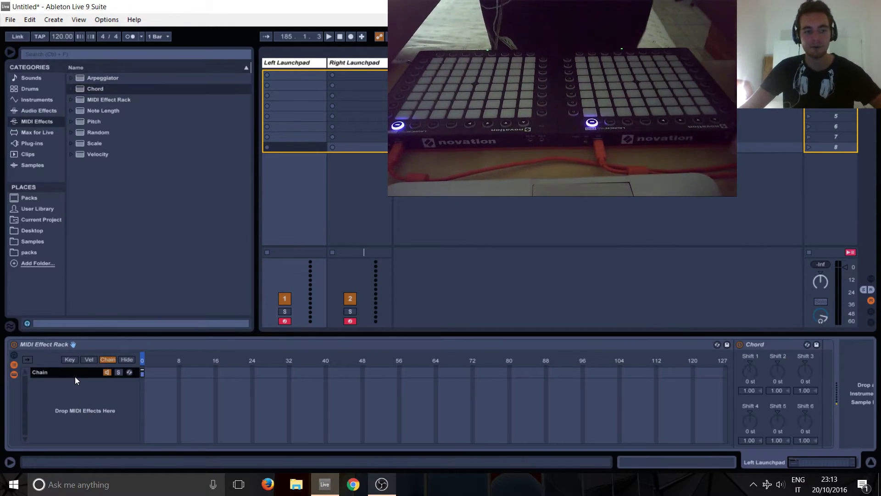
type("Effect 1")
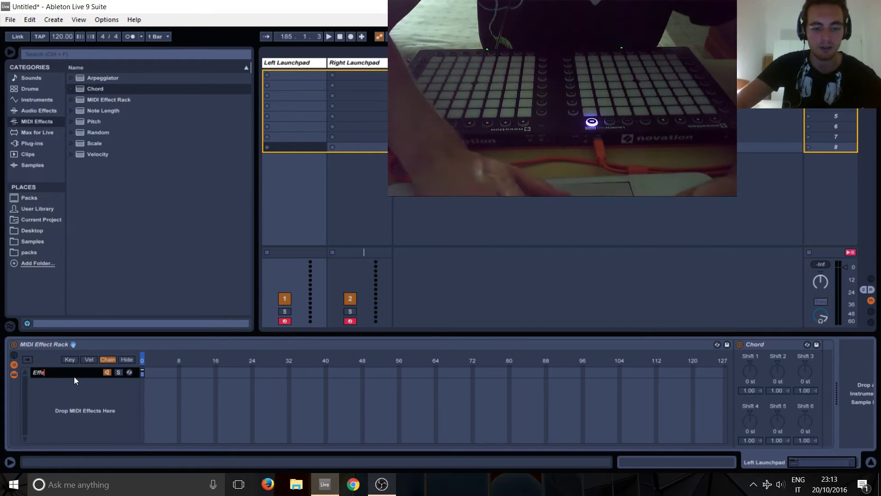
key("Return")
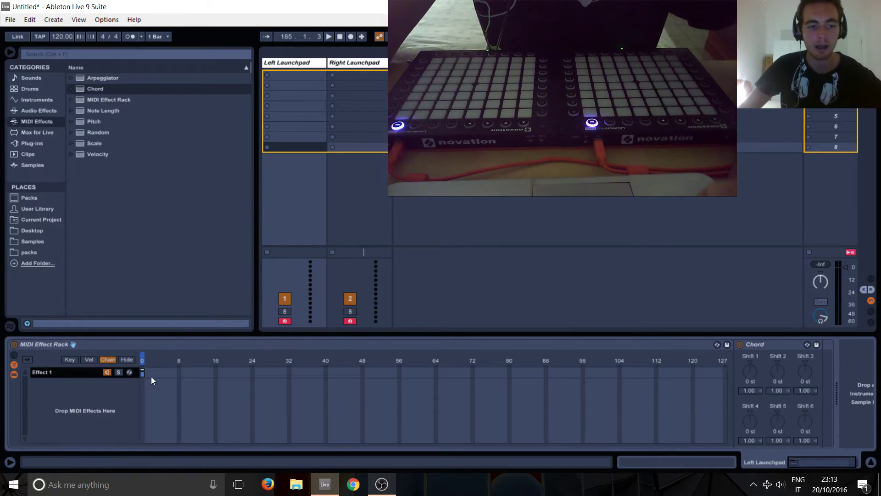
left_click(753, 370)
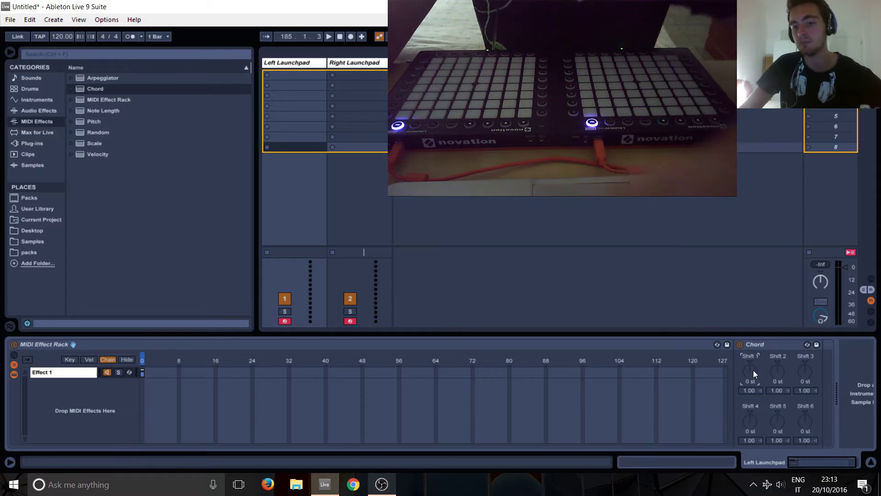
left_click_drag(754, 370, 808, 367)
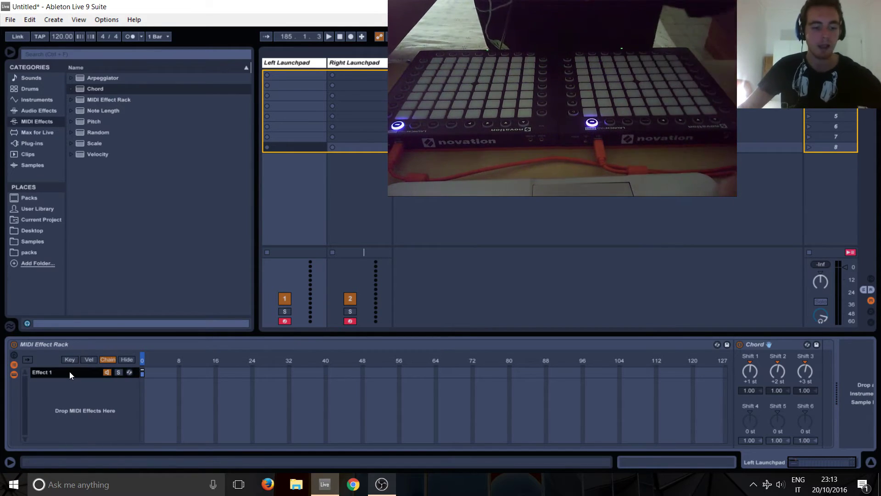
Step: Duplicate it as Effect 2 and set its Chord shifts to +5, +10 and +15
key("ctrl+d")
key("ctrl+r")
type("Effect 2")
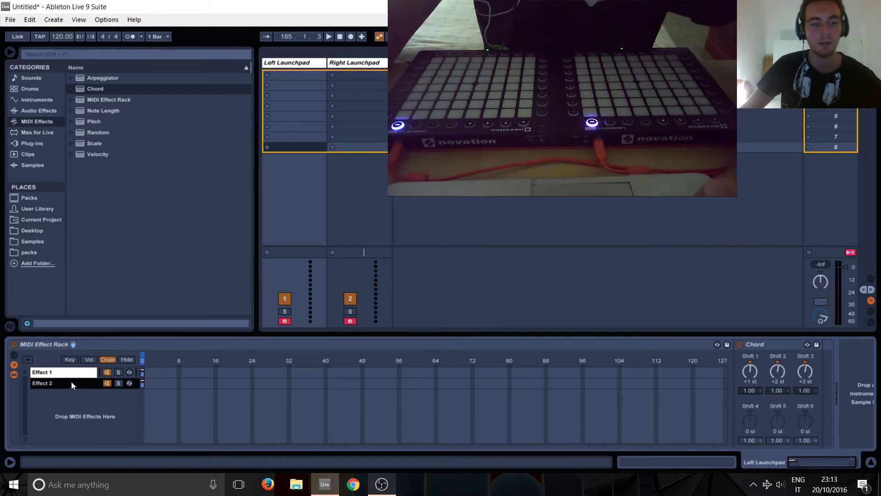
left_click(754, 372)
left_click_drag(754, 374, 808, 341)
left_click(808, 373)
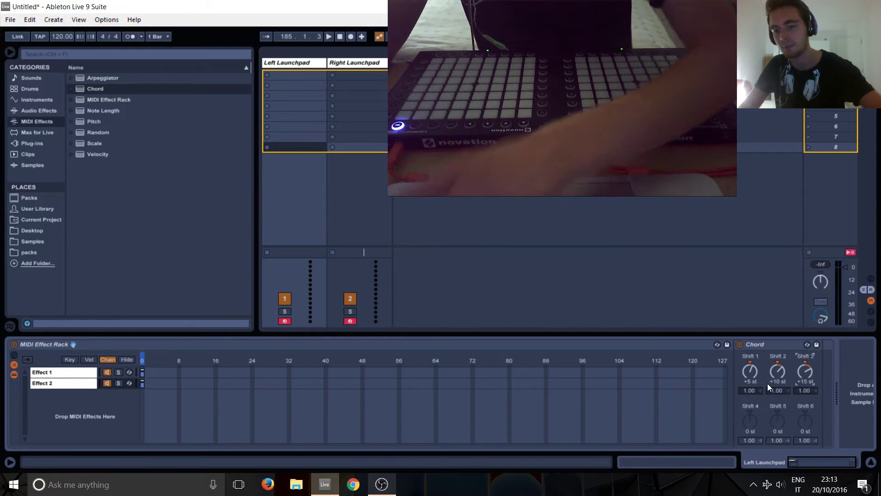
Step: Duplicate Effect 2 into a third chain named Effect 3
key("ctrl+d")
key("ctrl+r")
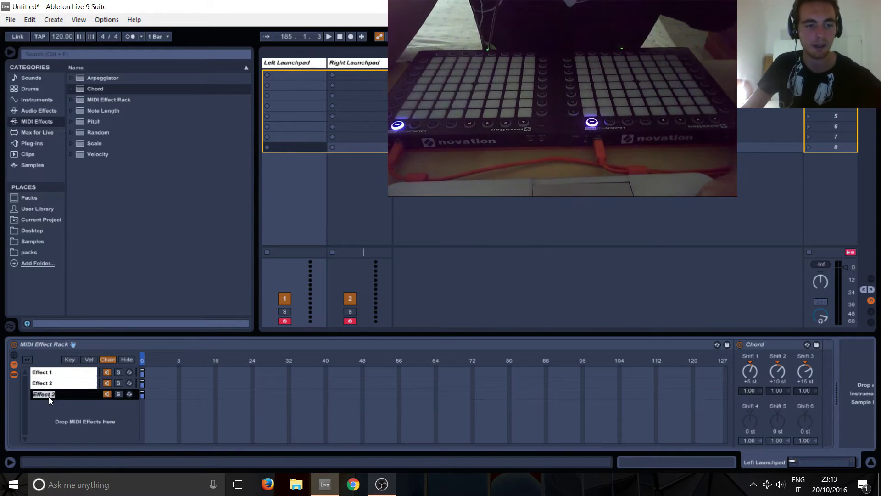
key("BackSpace")
type("3")
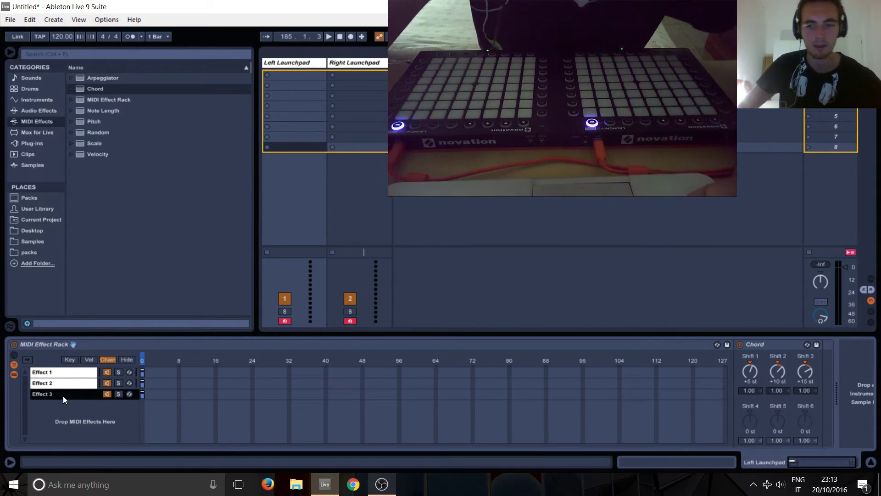
Step: Set Effect 3's Chord shifts to +4, +8 and +12 semitones
left_click(758, 374)
type("4")
key("Return")
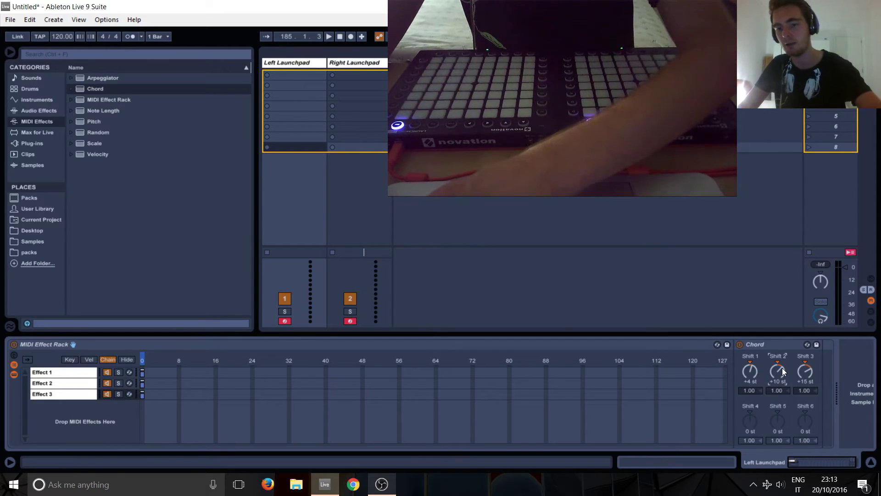
left_click(781, 370)
type("8")
key("Return")
left_click(800, 373)
type("10")
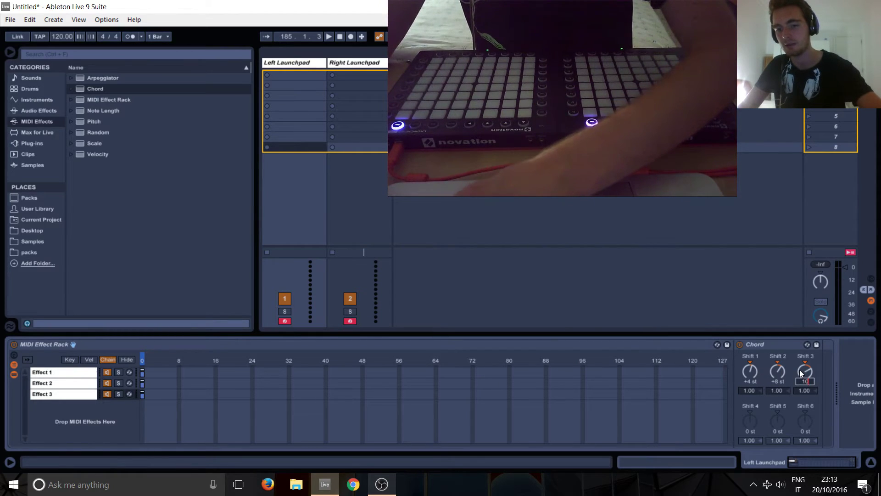
type("2")
key("Return")
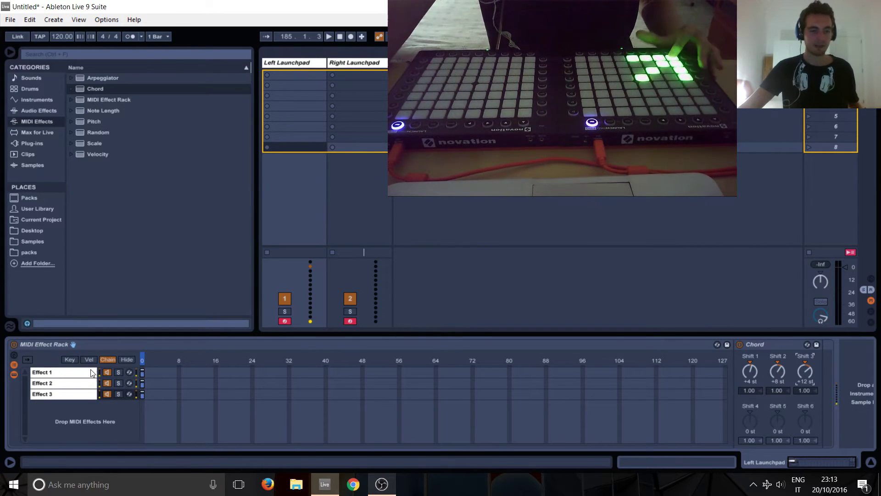
left_click(119, 372)
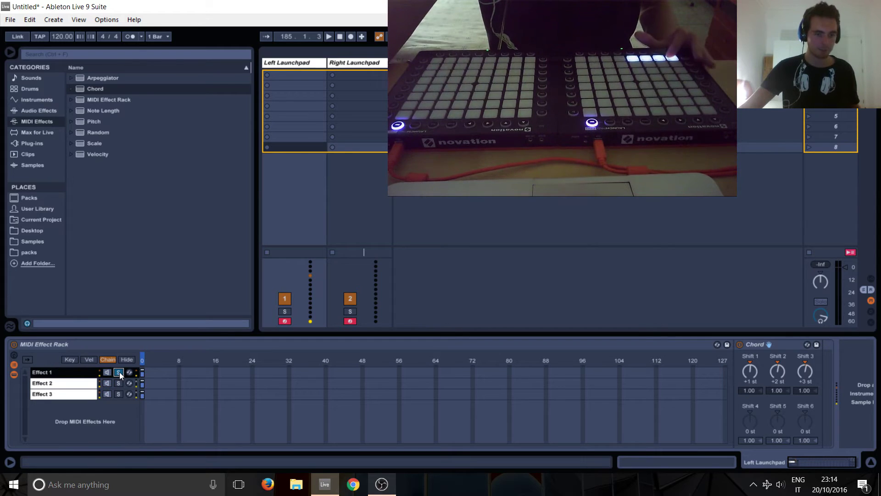
left_click(117, 379)
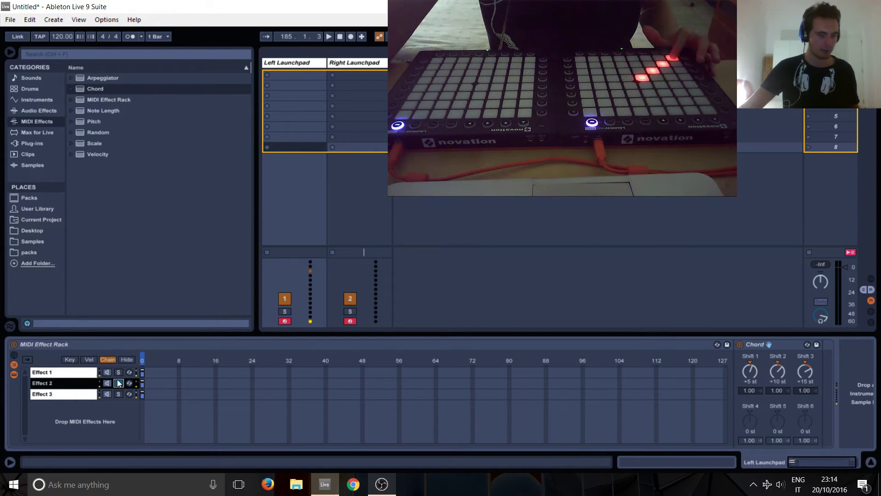
left_click(119, 394)
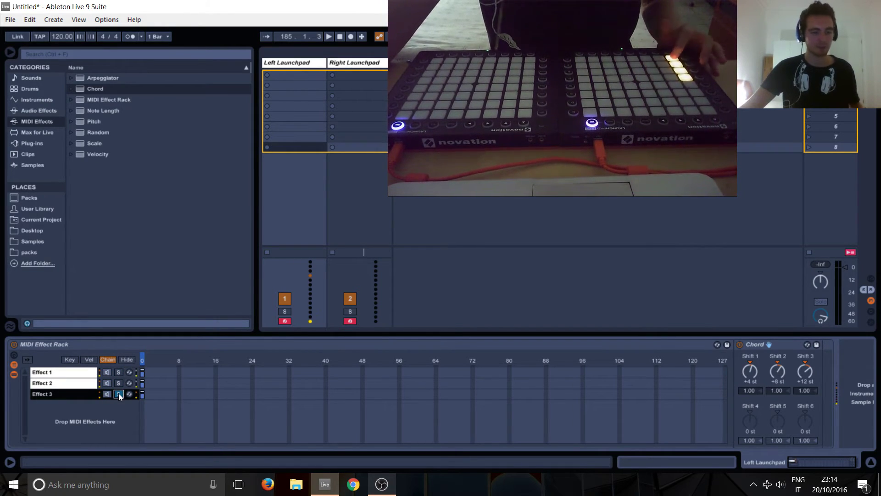
left_click(118, 393)
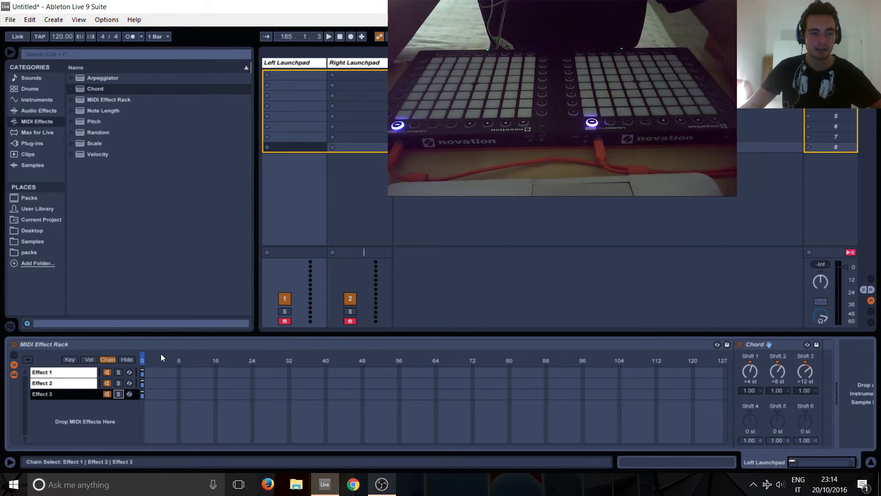
mouse_move(142, 359)
left_mouse_down()
mouse_move(152, 351)
mouse_move(102, 362)
mouse_move(604, 360)
mouse_move(95, 343)
mouse_move(236, 354)
mouse_move(144, 365)
left_mouse_up()
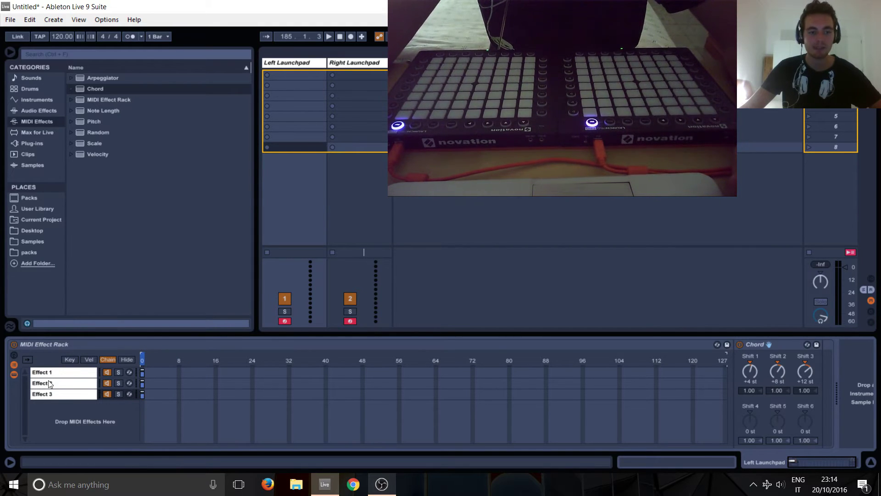
Step: Check the three chains' key zones, then return to the chain-select editor
left_click(68, 360)
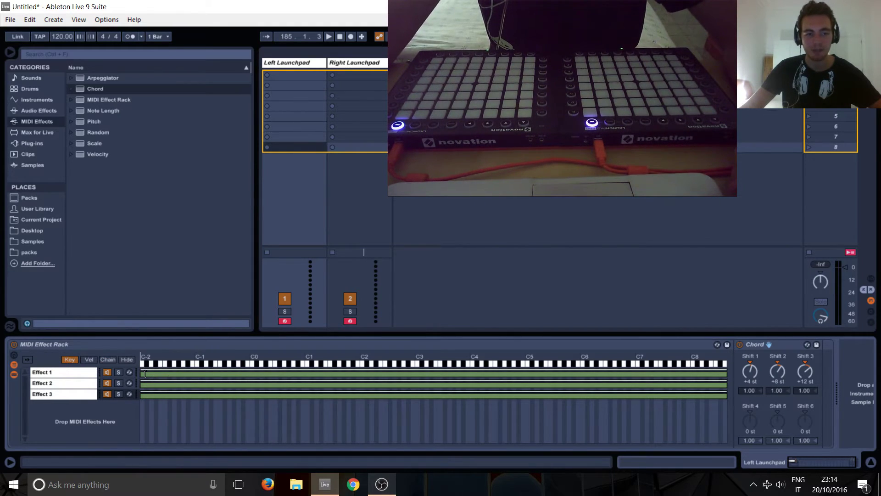
mouse_move(142, 373)
left_mouse_down()
mouse_move(725, 374)
mouse_move(142, 376)
left_mouse_up()
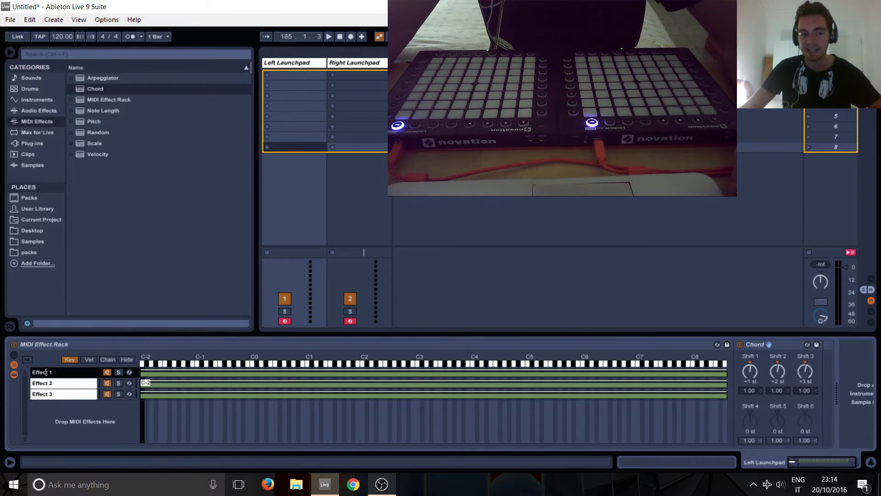
left_click(108, 360)
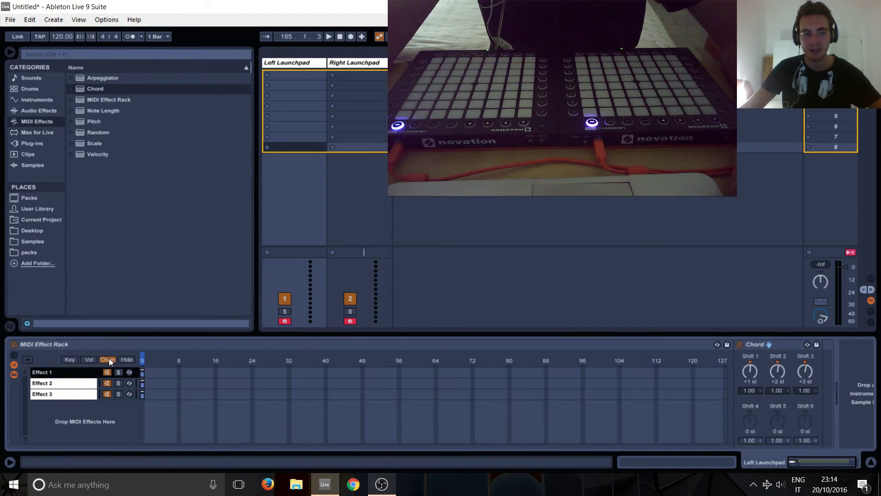
Step: Move the chain selector to about 7 and stretch Effect 1's chain zone to 8
left_click_drag(143, 359, 225, 361)
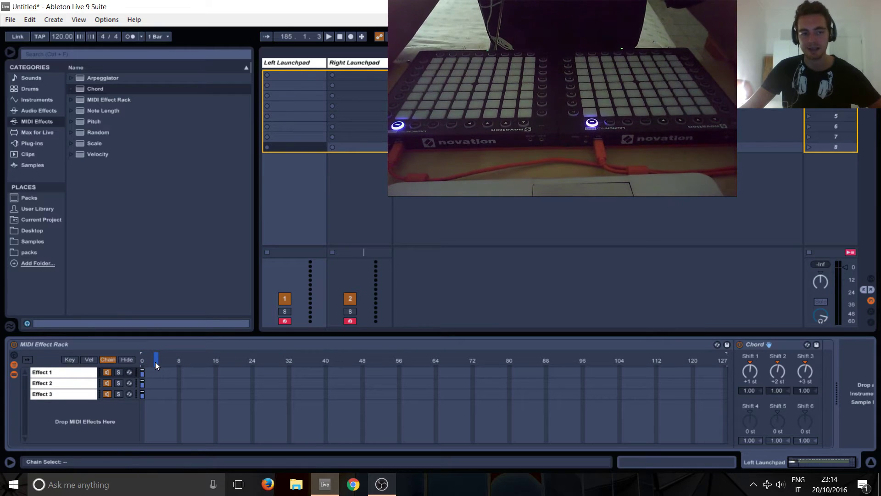
left_click_drag(156, 361, 129, 365)
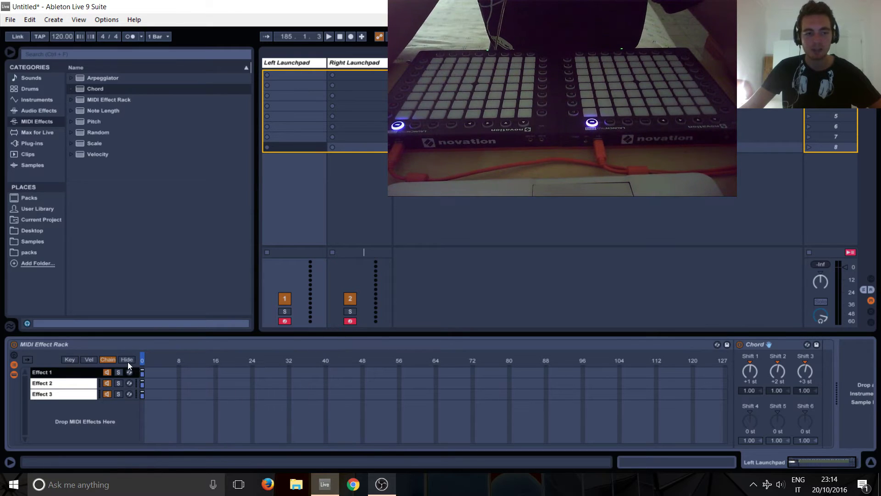
left_click(145, 360)
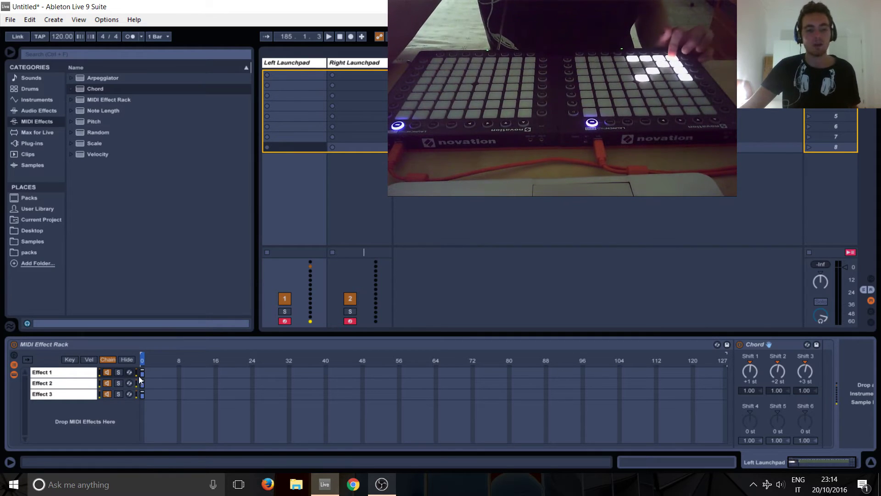
left_click_drag(143, 360, 172, 362)
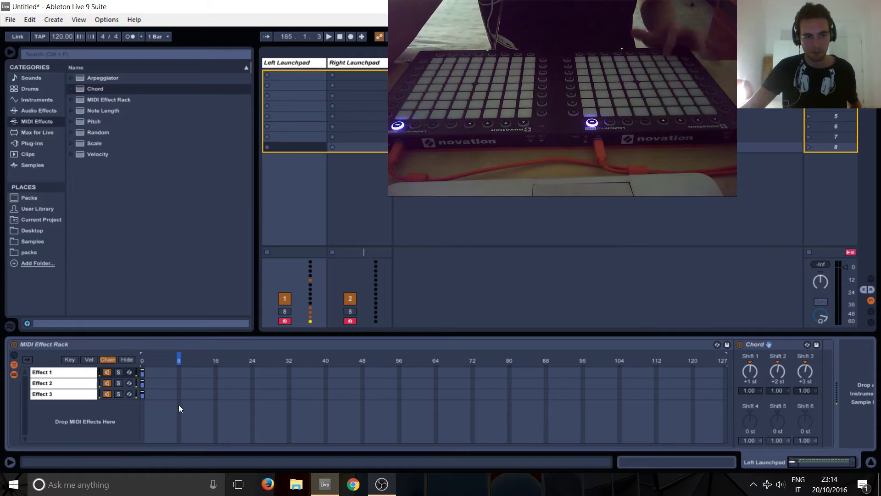
left_click_drag(143, 374, 177, 374)
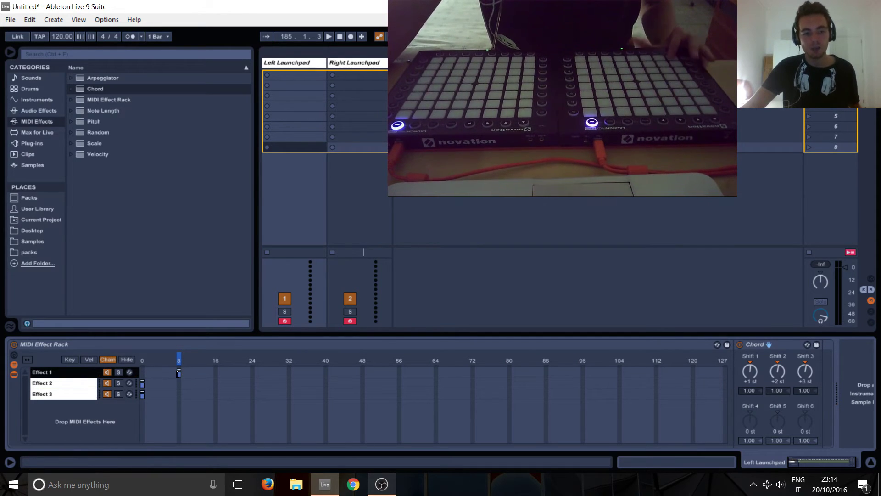
Step: Narrow Effect 1's chain zone to a single value and shift Effect 3's zone right
left_click_drag(180, 373, 142, 385)
left_click(142, 384)
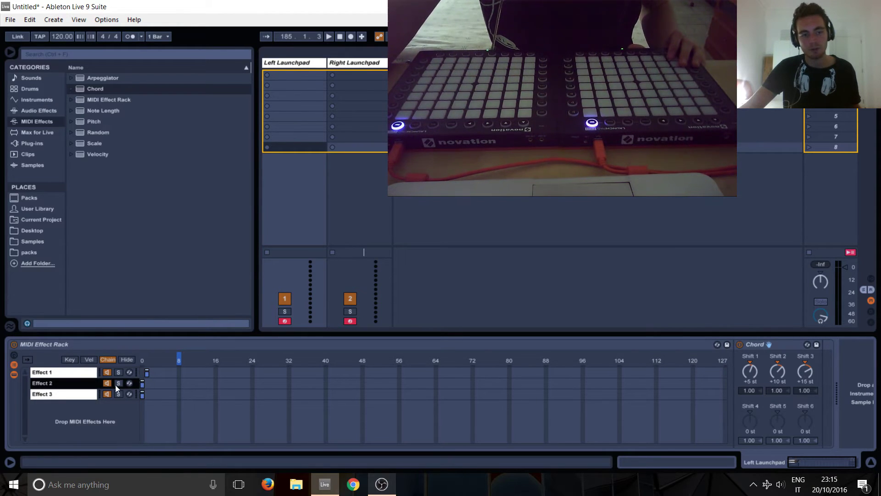
key("ctrl+z")
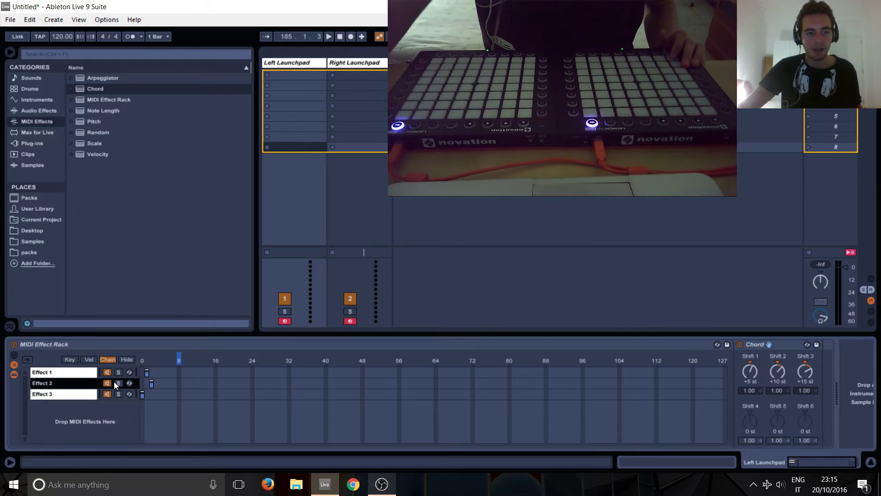
left_click(67, 394)
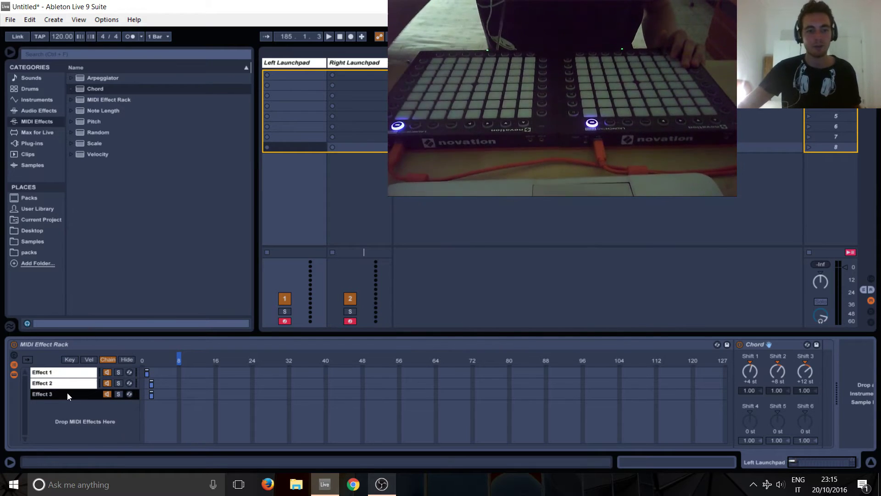
left_click_drag(151, 394, 156, 394)
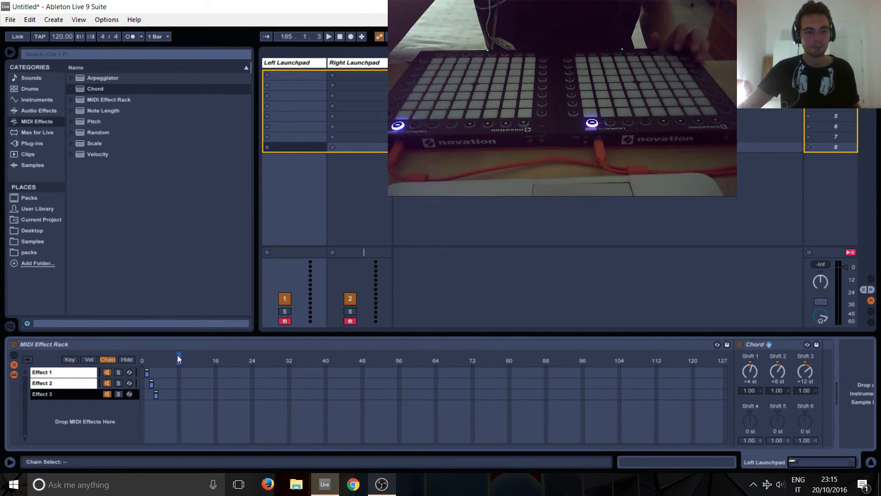
Step: Test switching by moving the chain selector between Effect 1 and Effect 3, then past all zones
left_click_drag(177, 356, 109, 360)
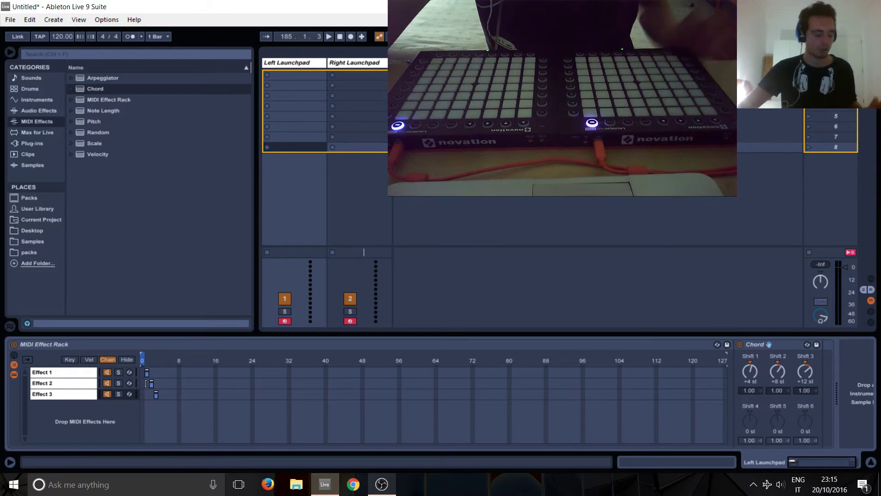
left_click(147, 362)
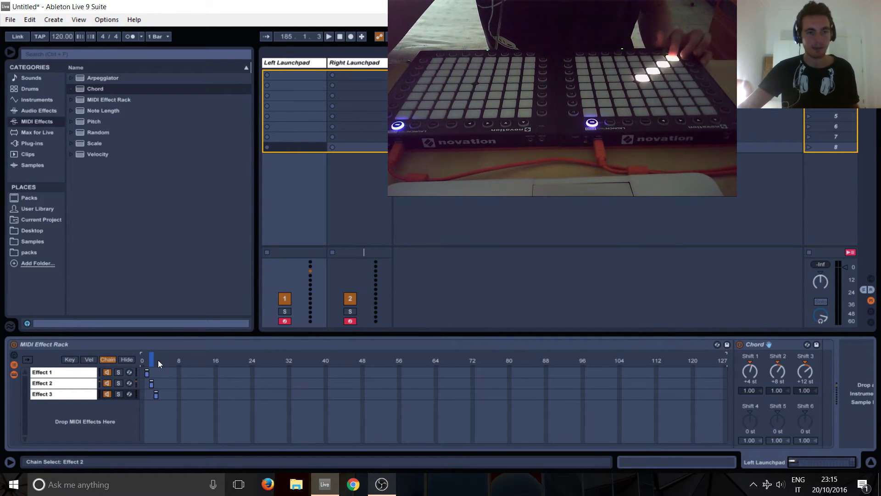
left_click(158, 359)
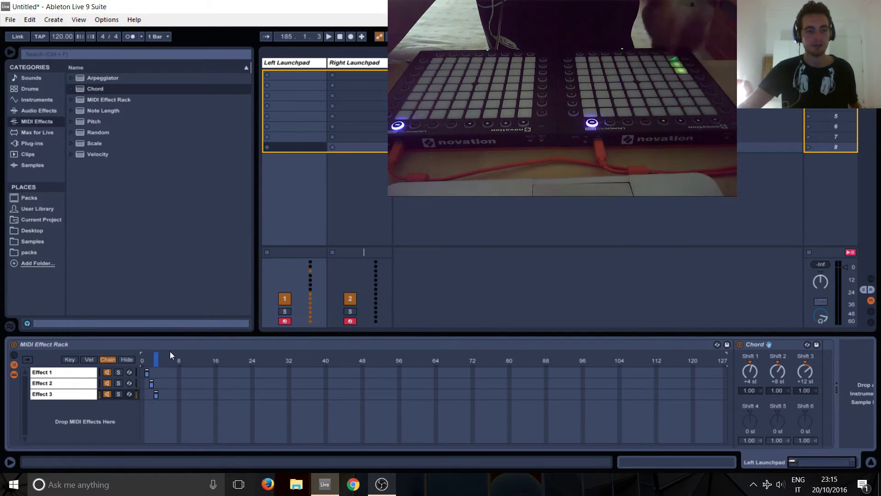
left_click(149, 363)
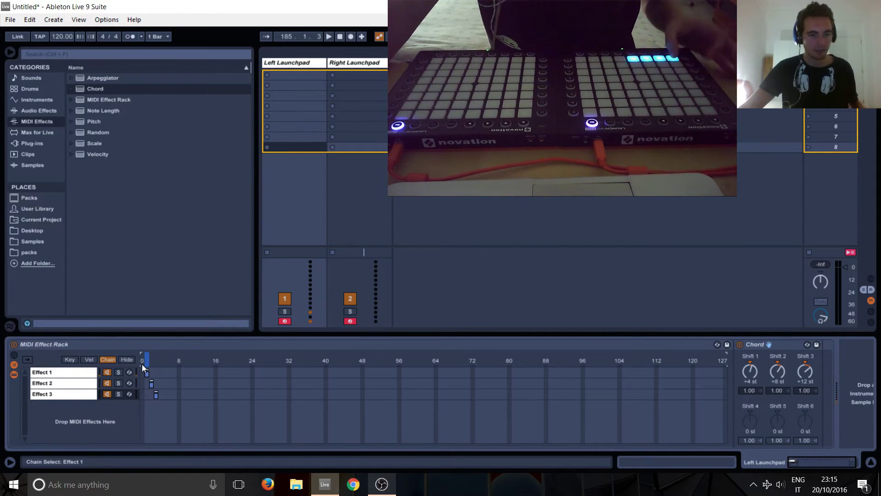
left_click_drag(152, 361, 151, 360)
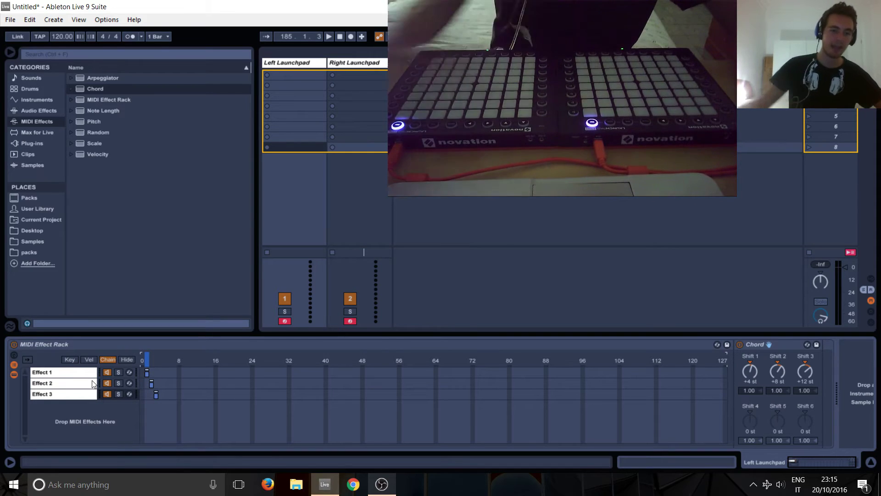
left_click_drag(142, 359, 510, 378)
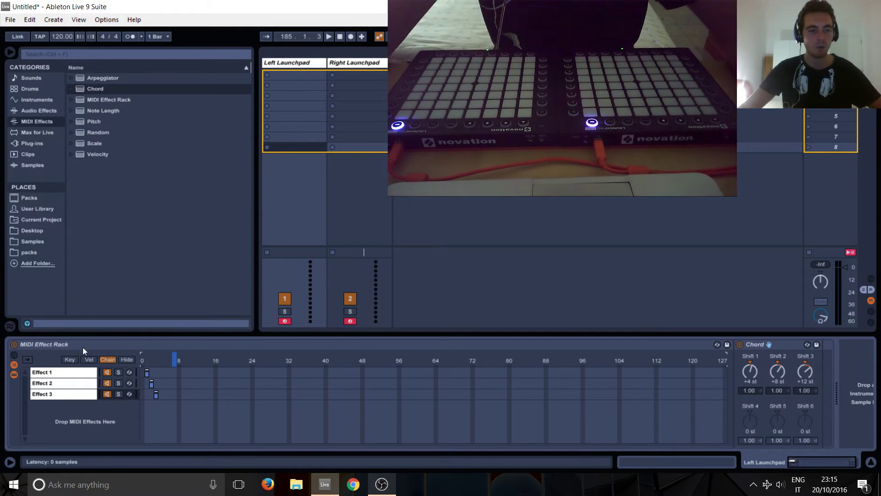
Step: Map Macro 1 to the rack's chain selector ruler
left_click(15, 354)
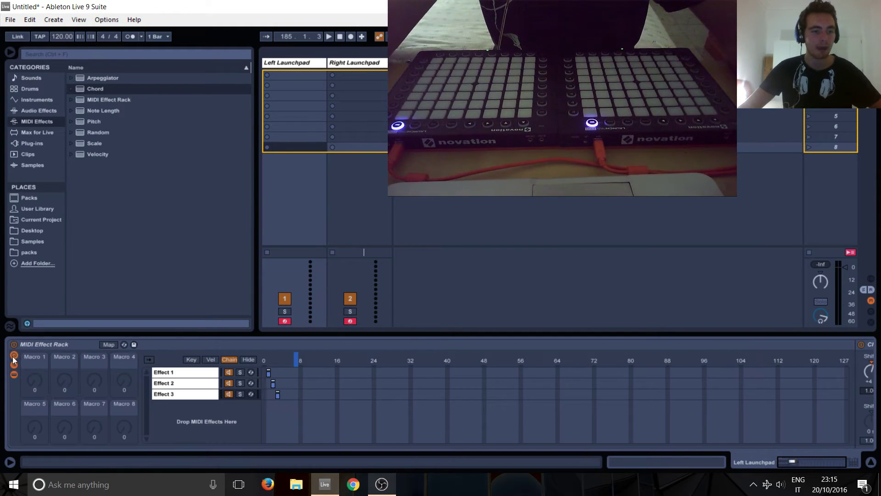
left_click(109, 345)
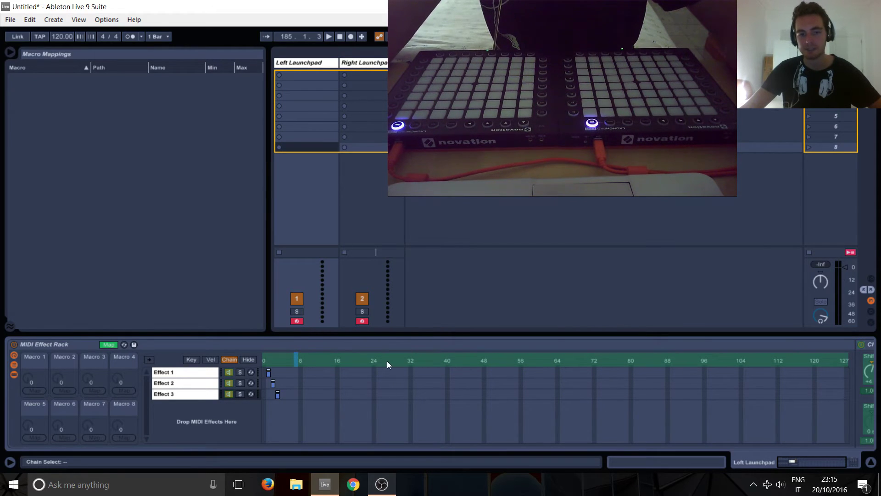
left_click(307, 360)
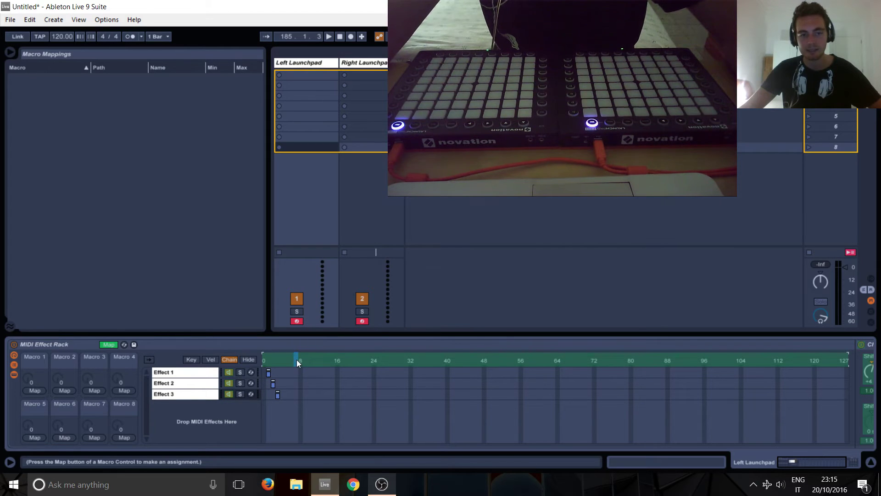
left_click(31, 391)
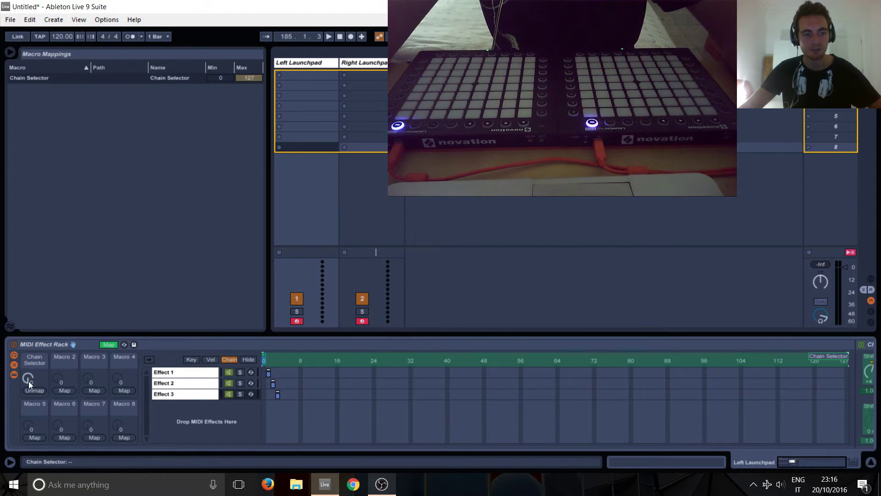
left_click(109, 345)
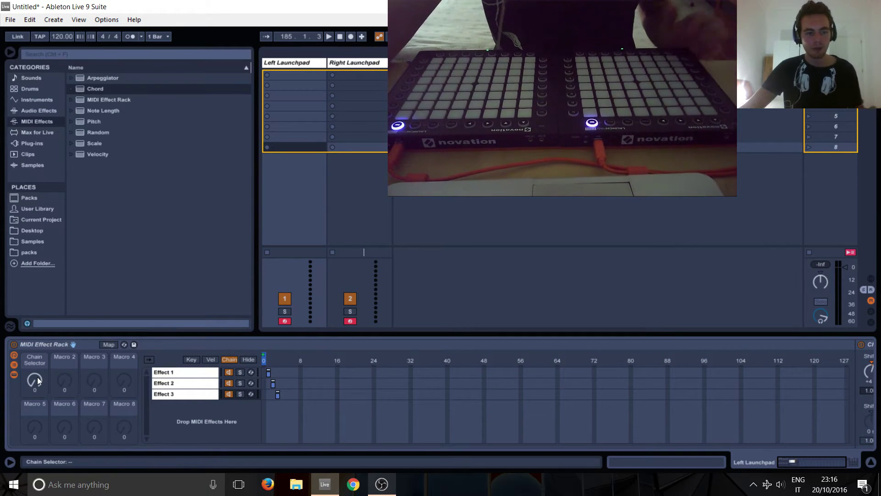
Step: Turn the Chain Selector macro up to 127 and sweep it through its range
left_click_drag(37, 376, 40, 294)
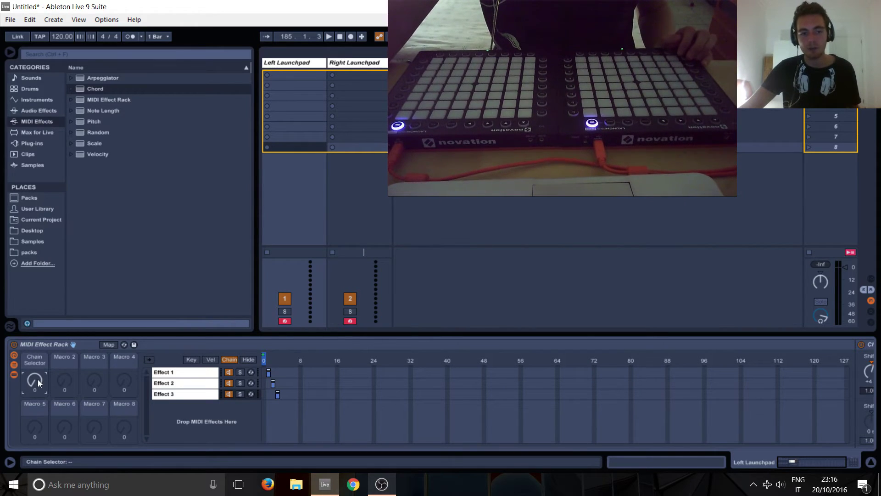
mouse_move(38, 379)
left_mouse_down()
mouse_move(42, 288)
mouse_move(42, 406)
left_mouse_up()
mouse_move(39, 447)
left_mouse_down()
mouse_move(57, 261)
mouse_move(28, 462)
left_mouse_up()
Step: Limit the Chain Selector macro mapping to a minimum of 1 and maximum of 8
left_click(109, 345)
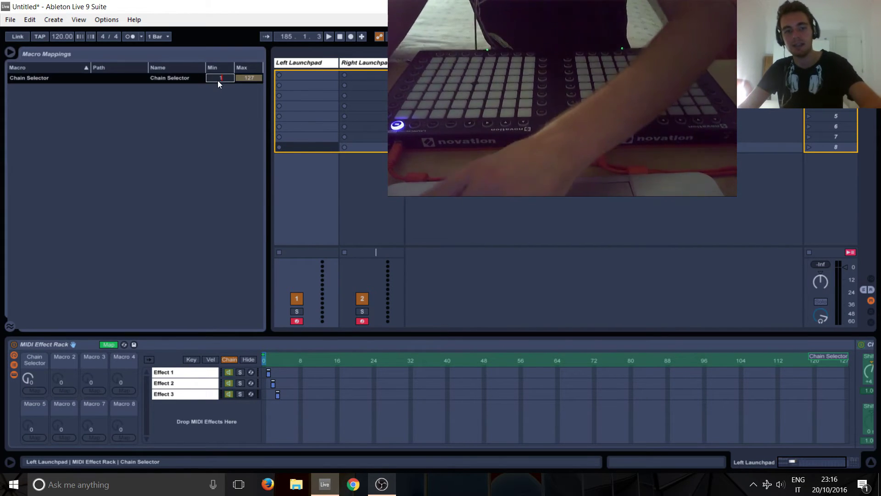
type("1")
left_click(246, 78)
type("8")
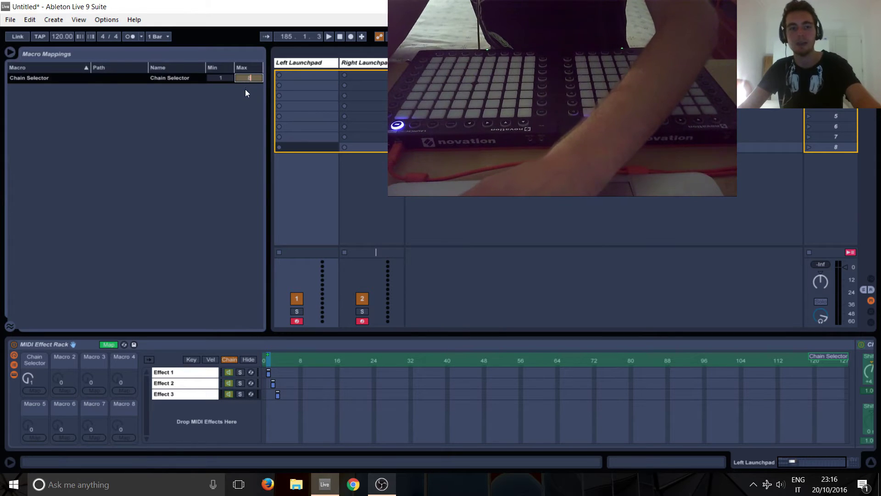
key("Return")
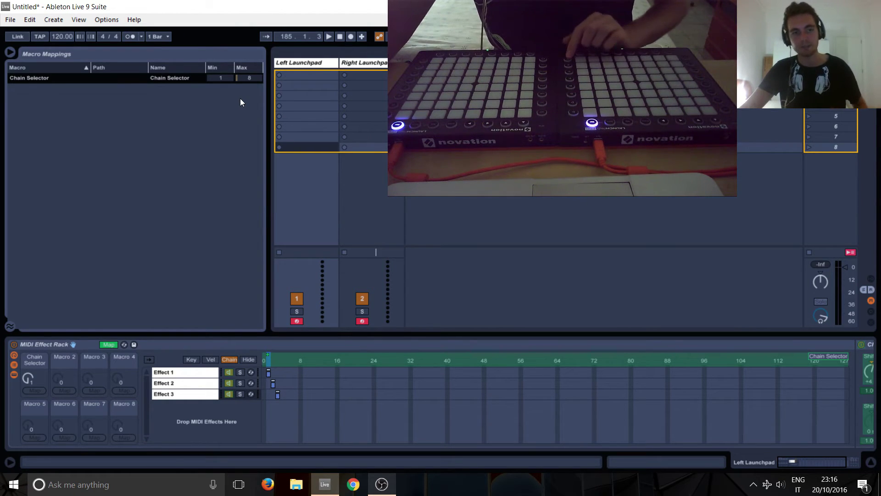
left_click(115, 344)
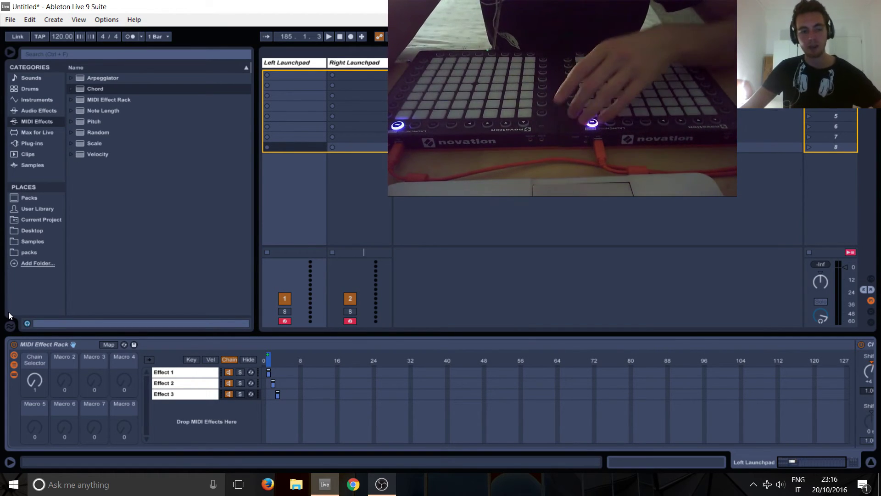
left_click(36, 381)
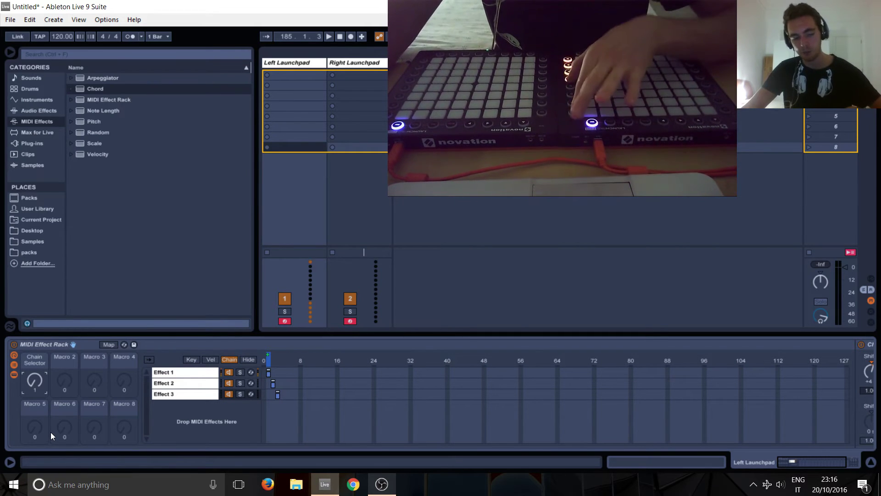
left_click(109, 344)
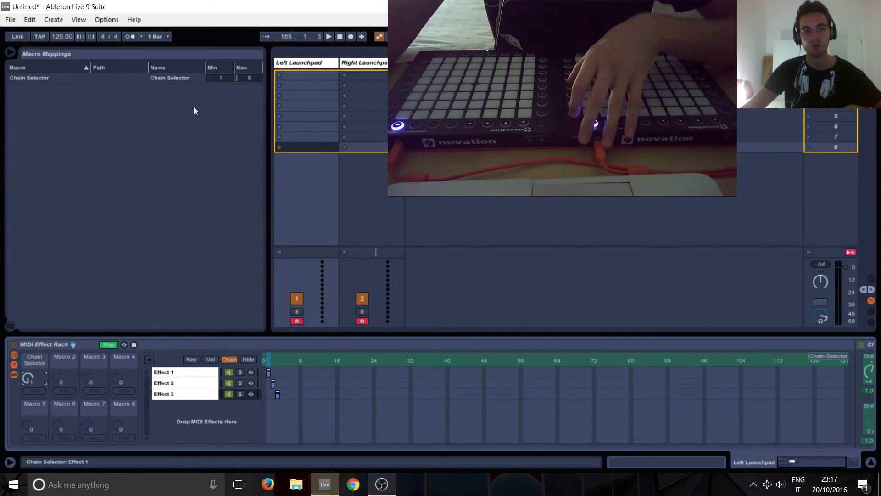
left_click(108, 345)
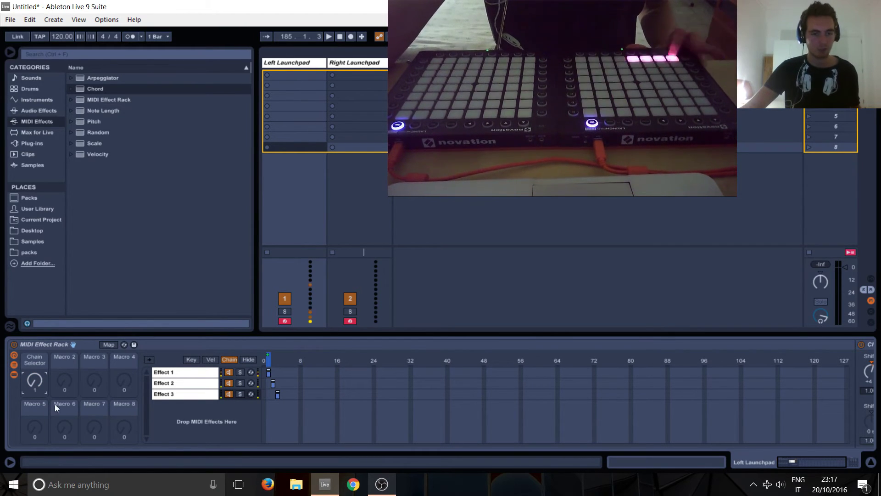
left_click_drag(36, 378, 37, 359)
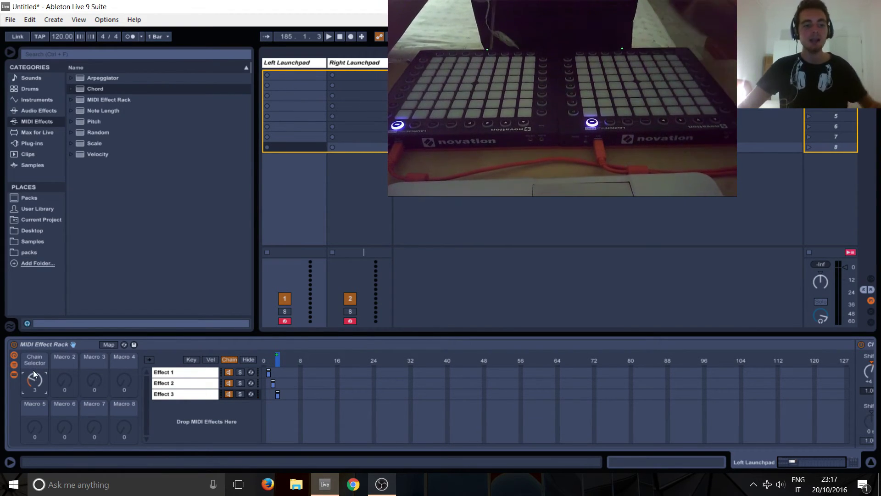
left_click_drag(33, 371, 36, 398)
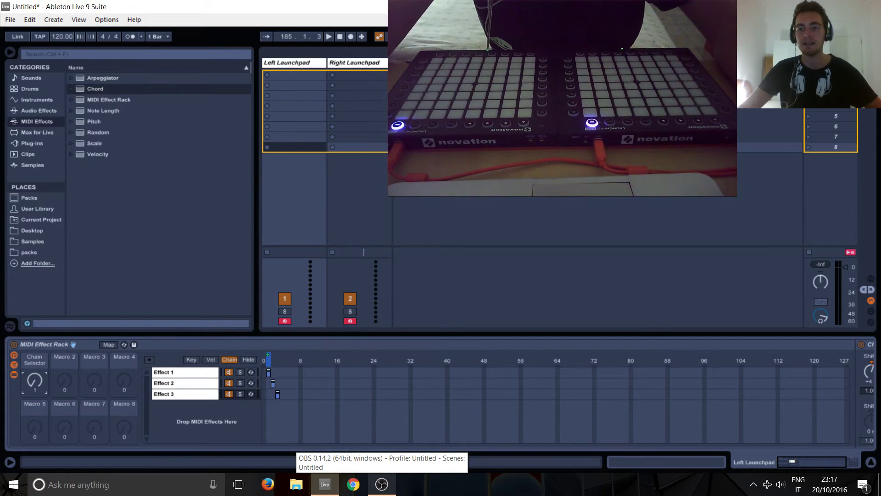
Step: MIDI-map the Chain Selector macro to Launchpad pads on notes E6:B6
key("ctrl+m")
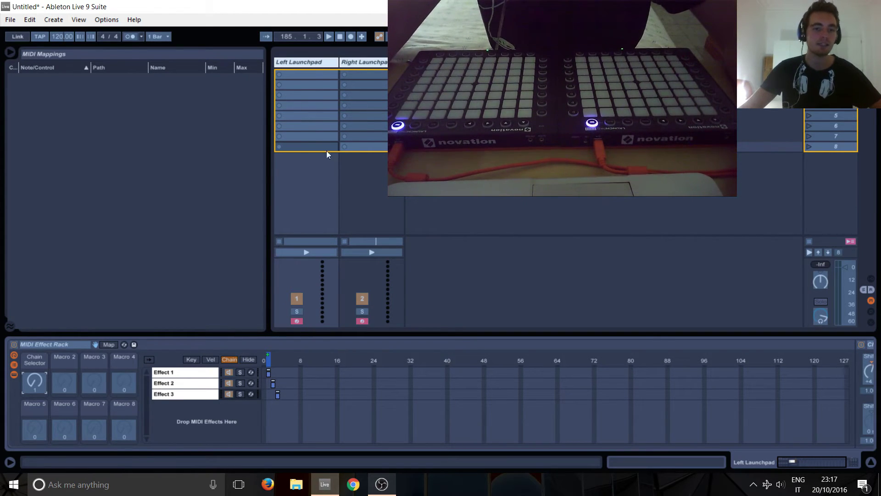
left_click(304, 136)
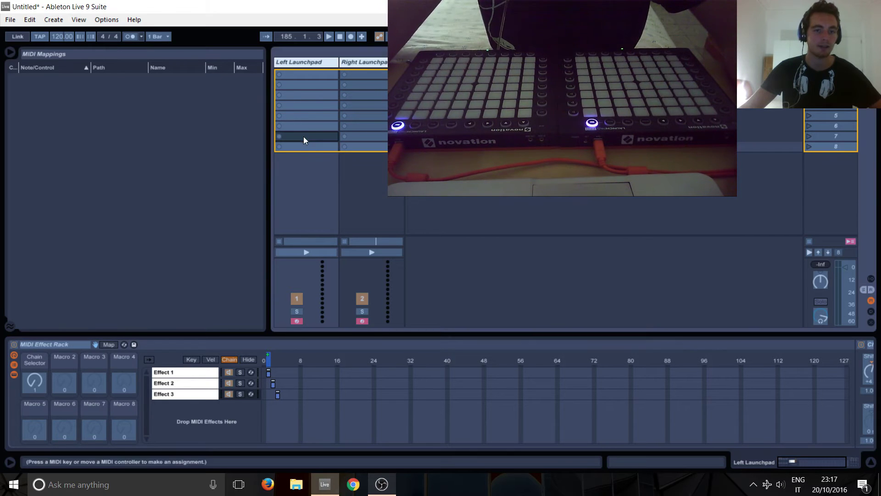
left_click(30, 381)
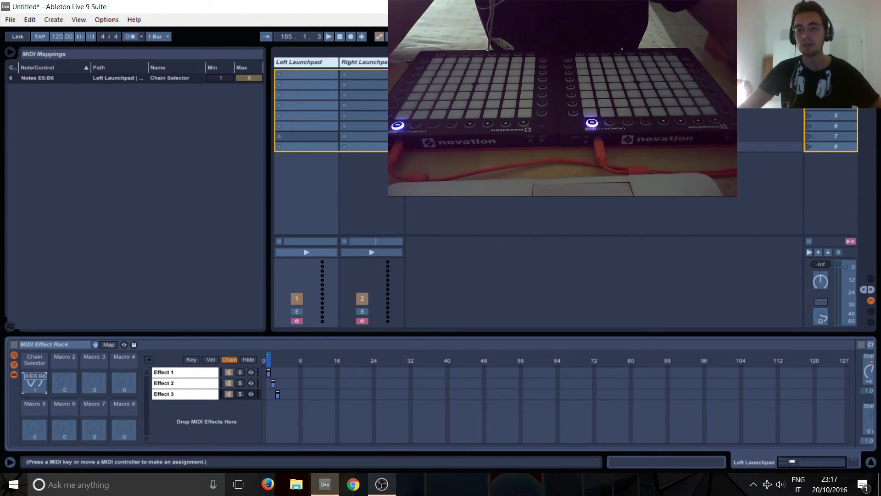
key("ctrl+m")
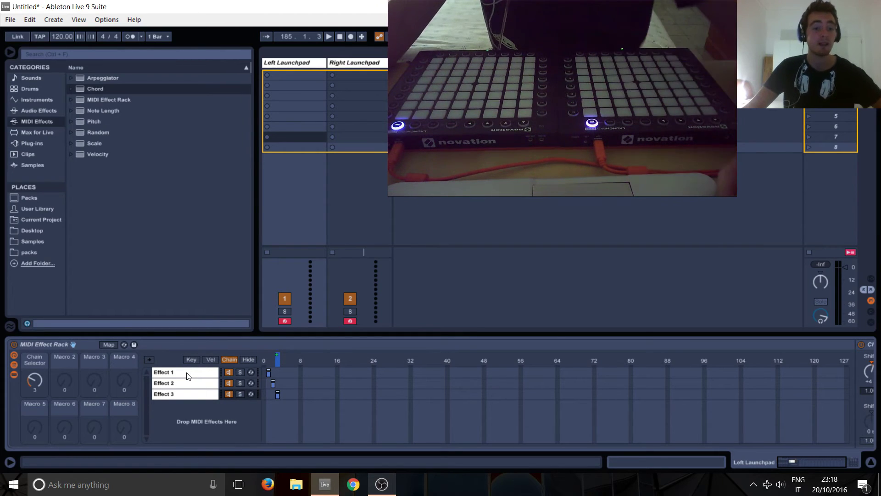
Step: Select the Effect 3 and Effect 1 chains to inspect them
left_click(187, 374)
left_click(182, 396)
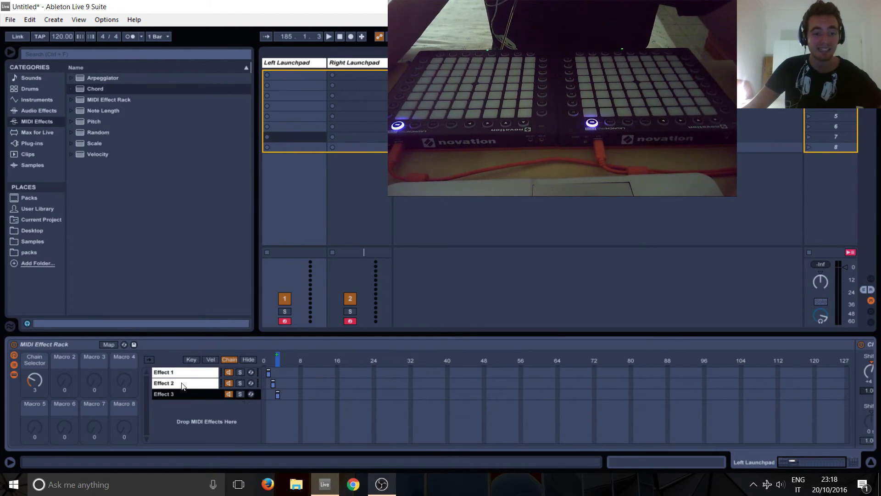
left_click(183, 385)
left_click(184, 376)
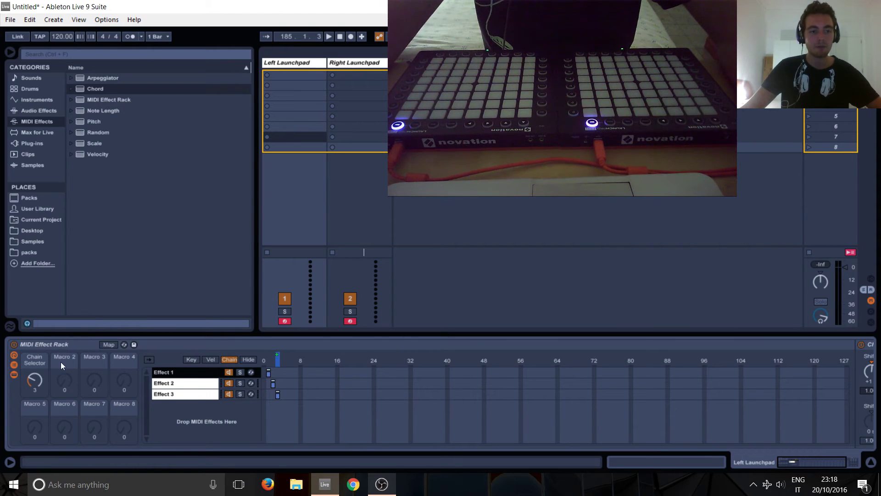
Step: Select the rack and Effect 1, then move the chain selector from the third zone back to 1
left_click(51, 344)
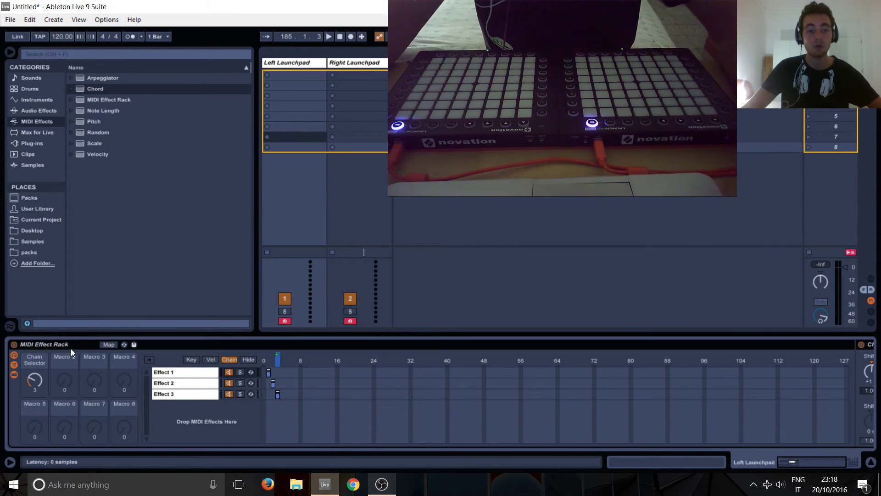
left_click(169, 374)
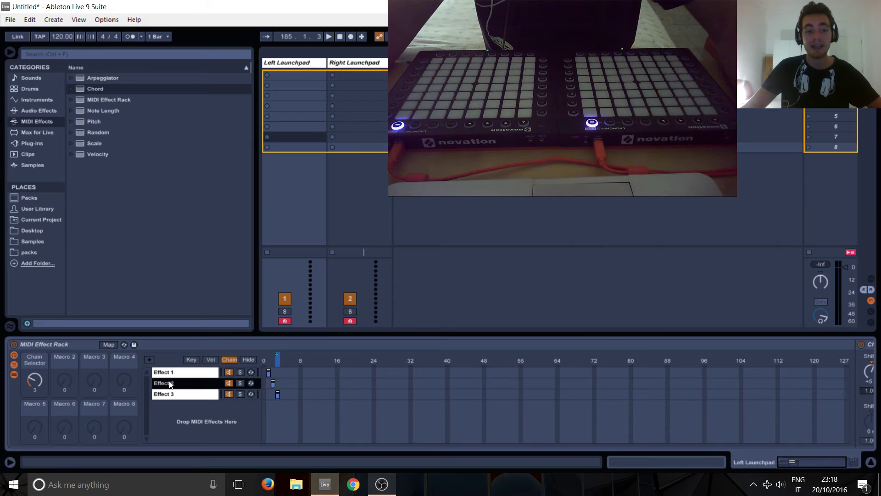
left_click(277, 359)
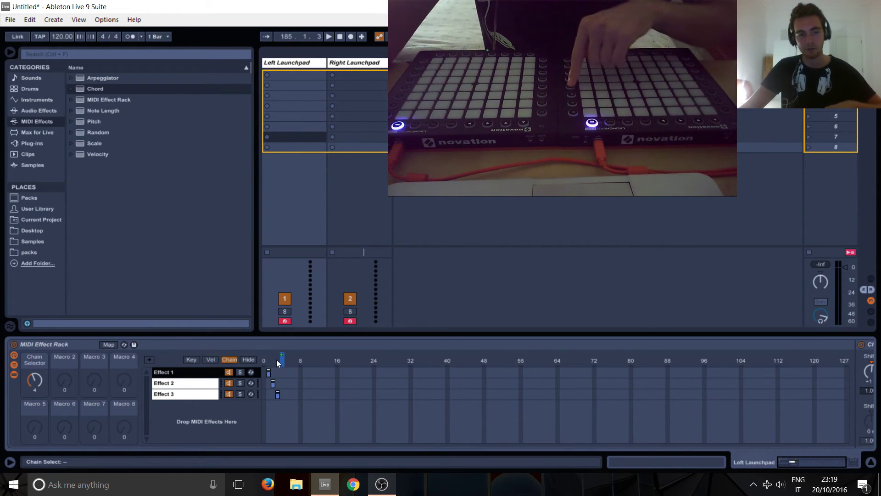
left_click_drag(277, 359, 268, 360)
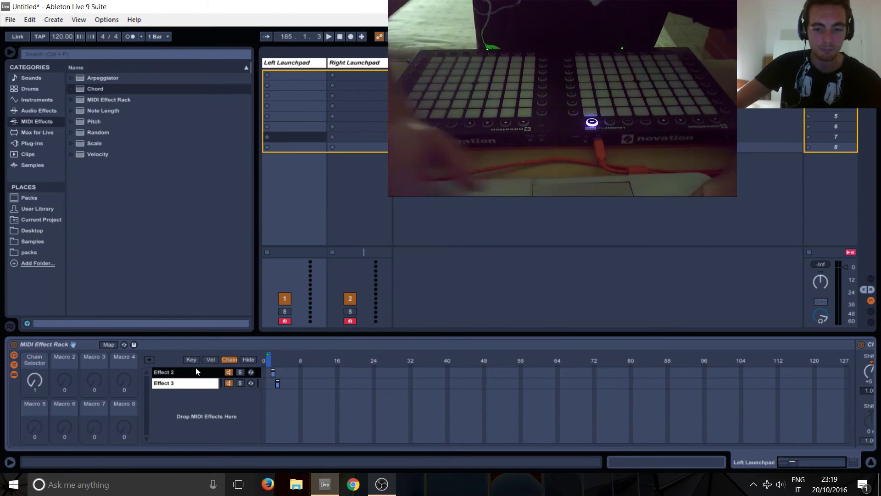
Step: Retype the Effect 1, 2 and 3 chain names as Scene 1, Scene 2, Scene 3, then select Scene 1
double_click(189, 370)
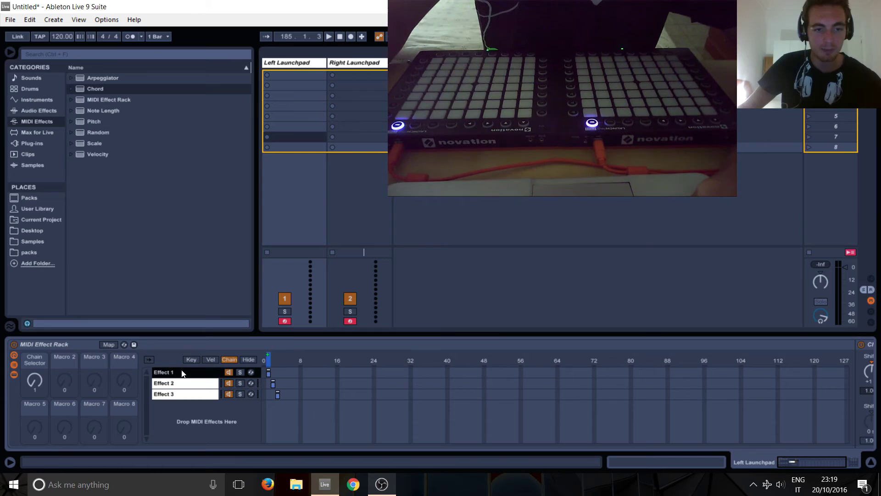
type("Scene 1")
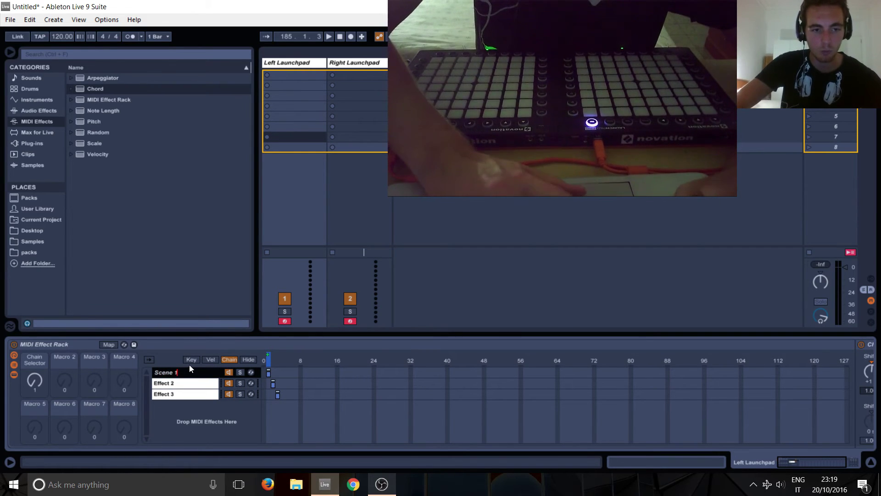
double_click(168, 384)
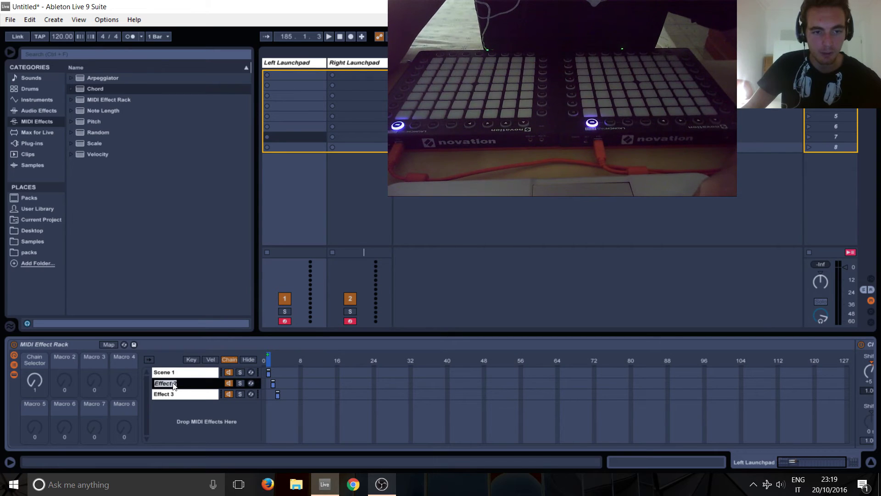
type("Scene")
double_click(168, 394)
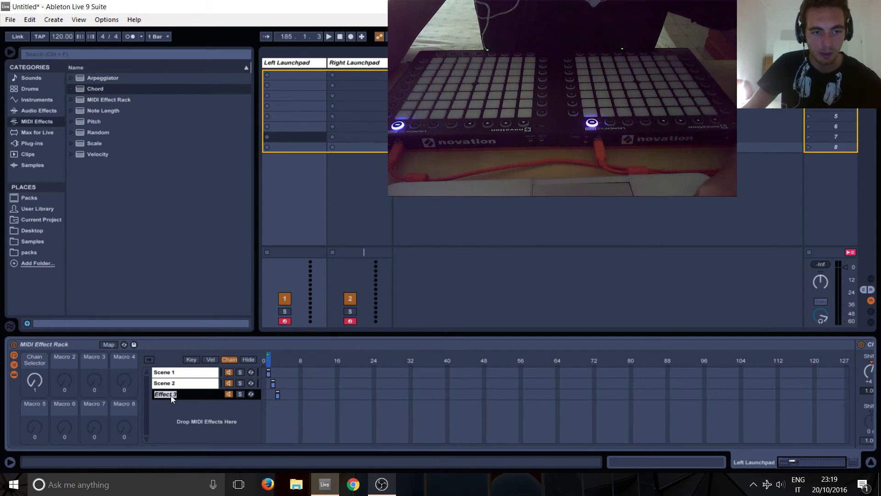
type("Scene")
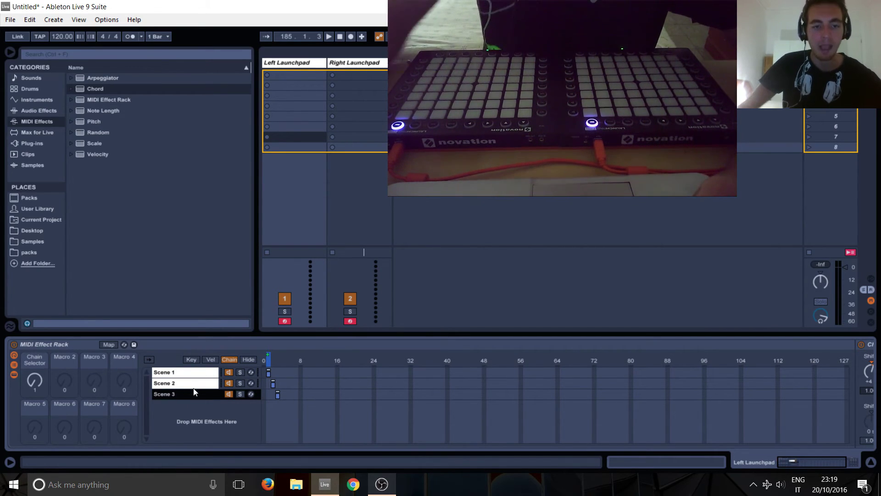
left_click(195, 375)
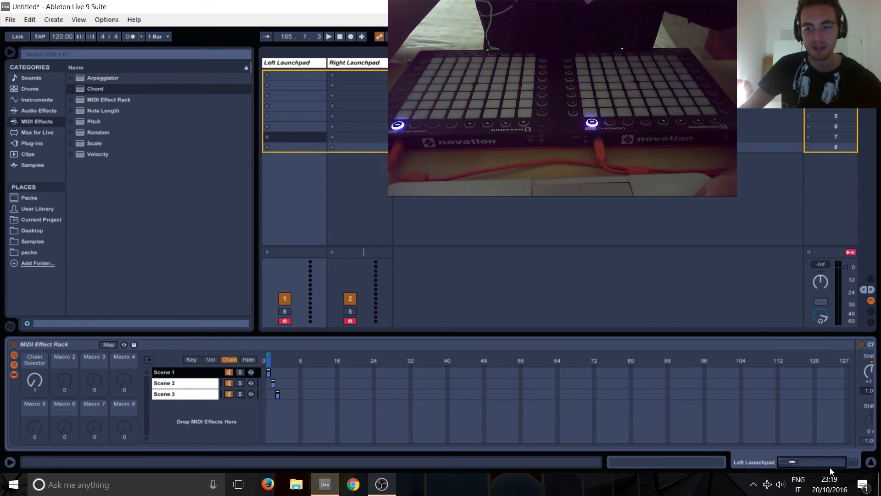
Step: Insert a MIDI Effect Rack into the Scene 1 chain and move the Chord device into it
left_click_drag(829, 464, 840, 460)
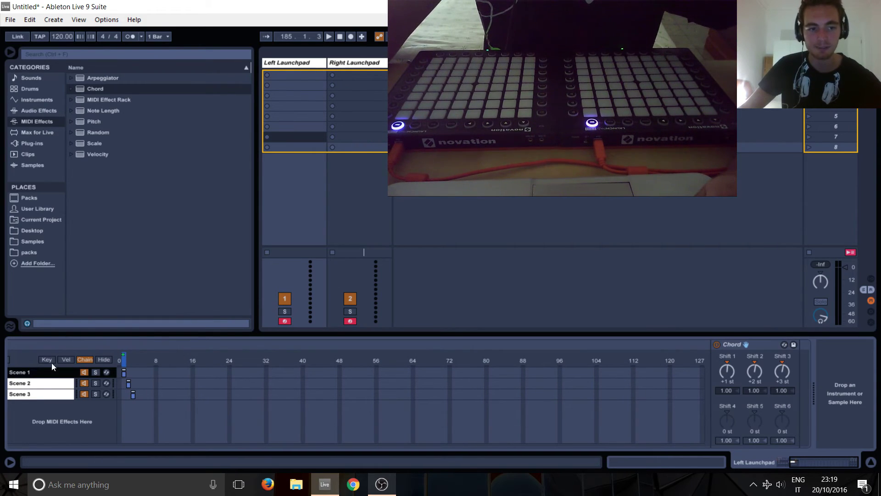
left_click(106, 99)
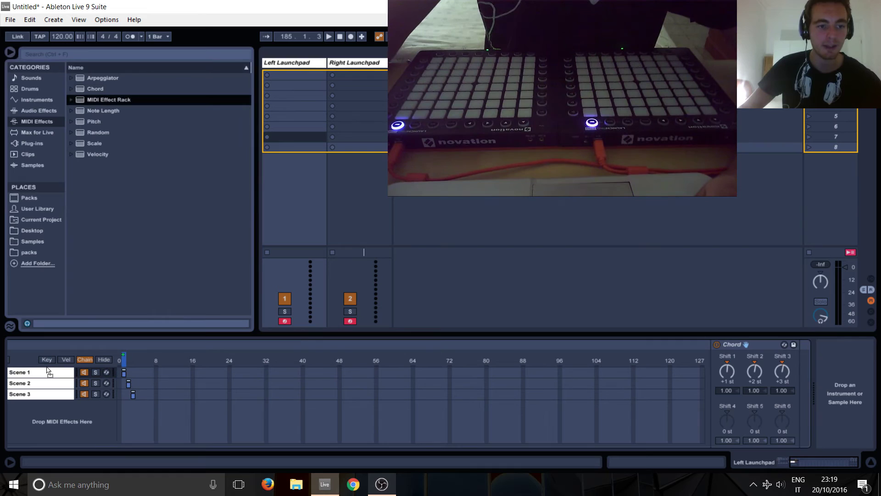
scroll(92, 381, "up", 4)
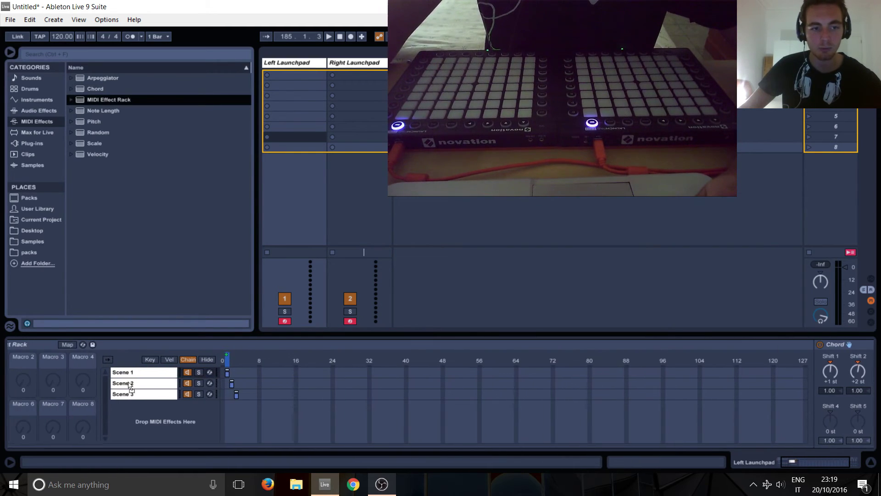
left_click(540, 391)
scroll(540, 391, "down", 3)
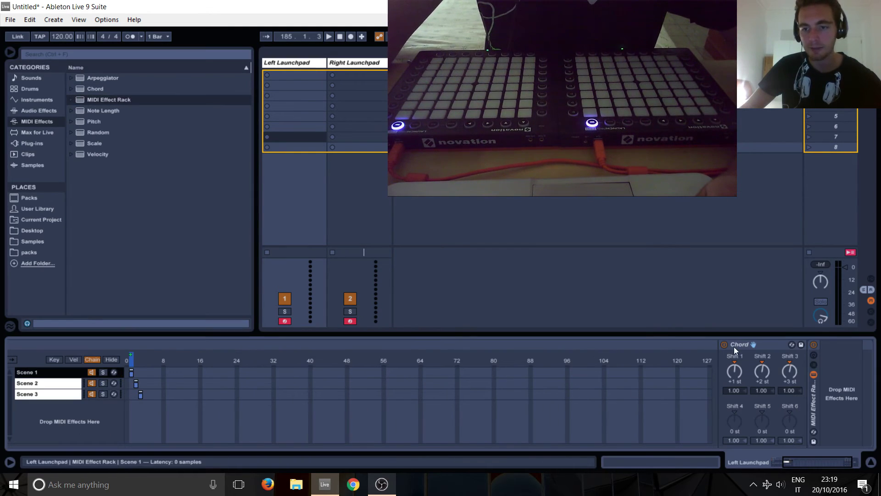
left_click_drag(735, 346, 811, 412)
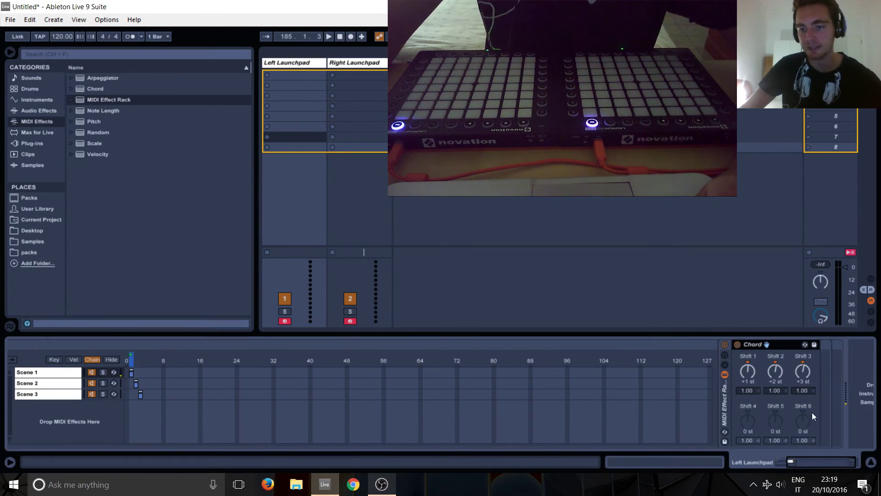
Step: Show the nested rack's chain list in key-zone view and lower the low end of its key zone
left_click(726, 366)
left_click(51, 374)
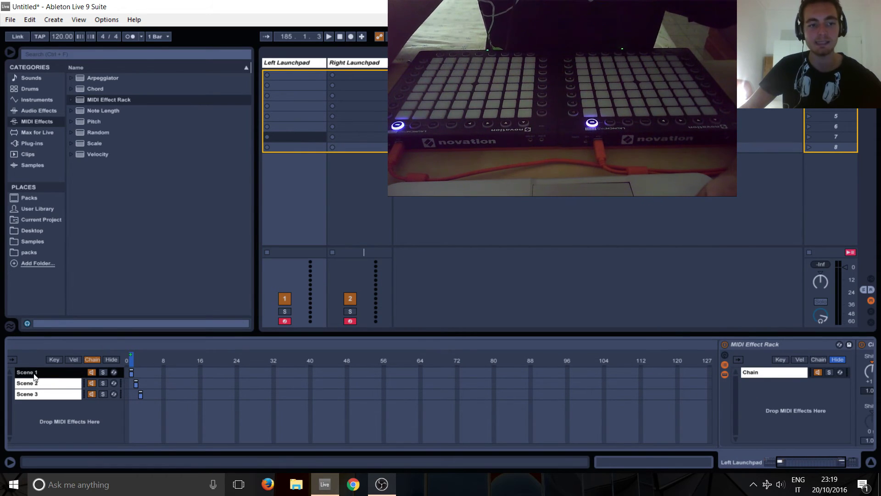
left_click(54, 360)
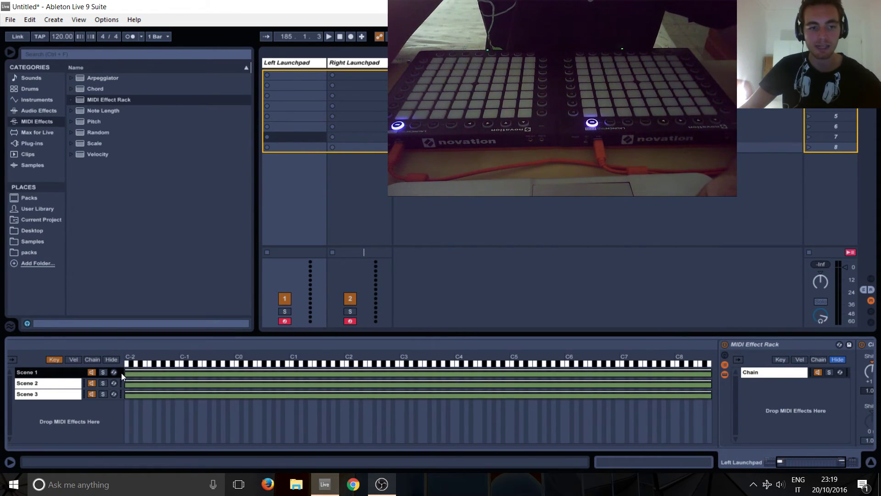
left_click_drag(121, 372, 31, 365)
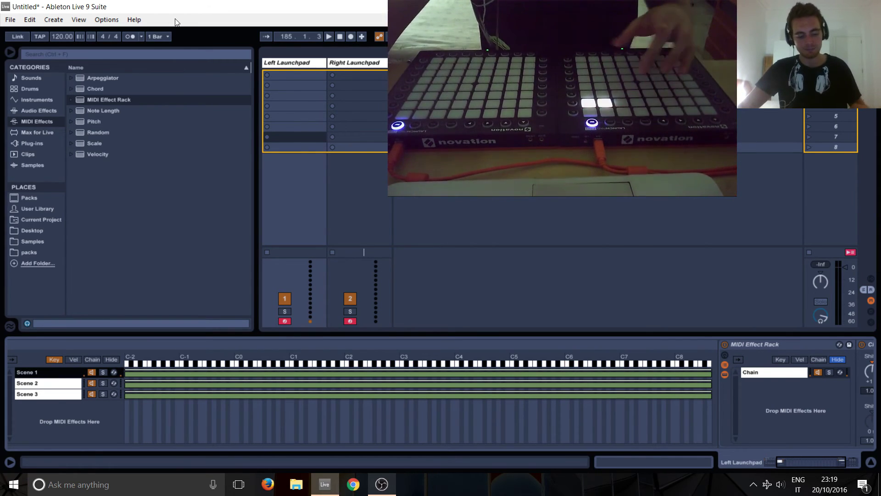
Step: Rename the nested rack 'Scene 1' and its only chain 'Effect 1'
left_click(772, 346)
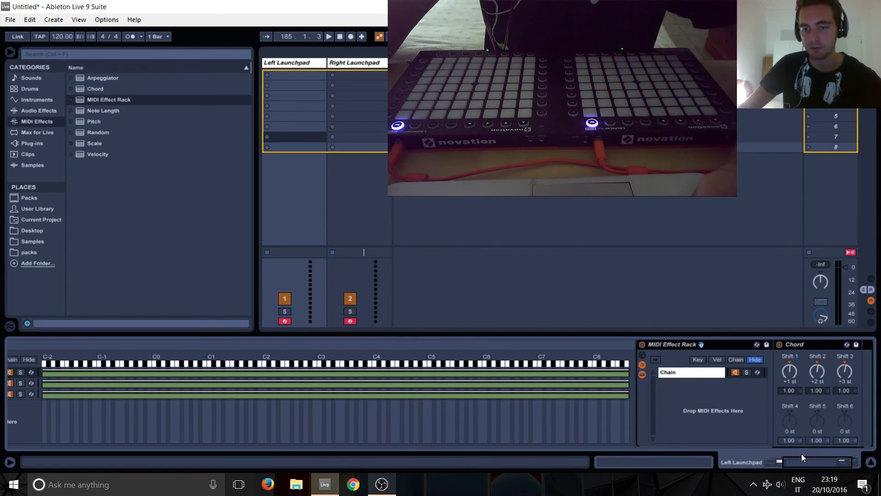
type("Scene 1")
key("Return")
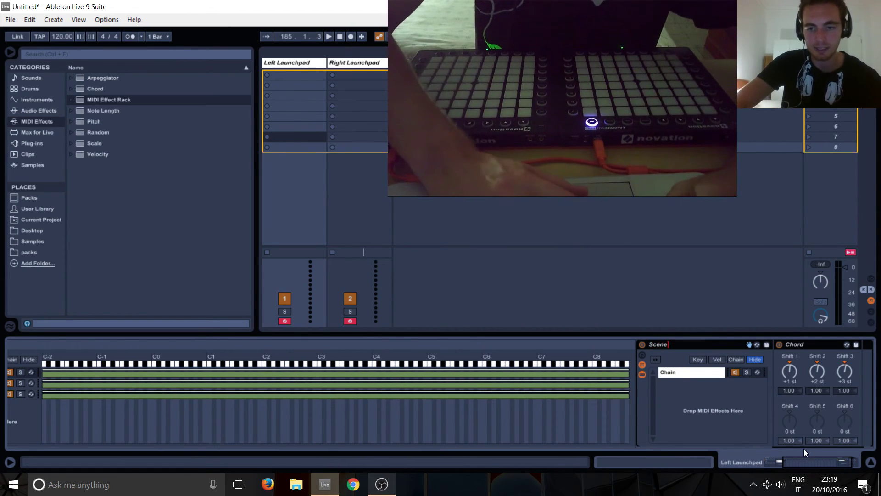
left_click(695, 371)
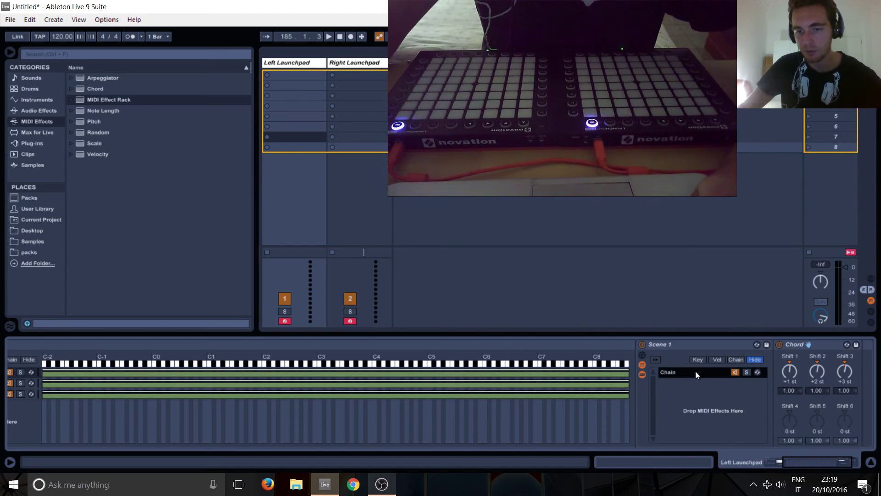
key("ctrl+r")
type("Effect 1")
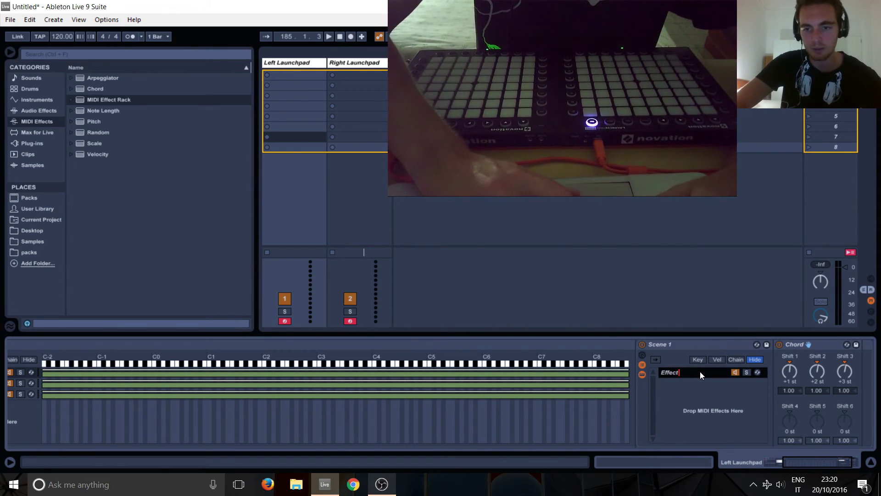
key("Return")
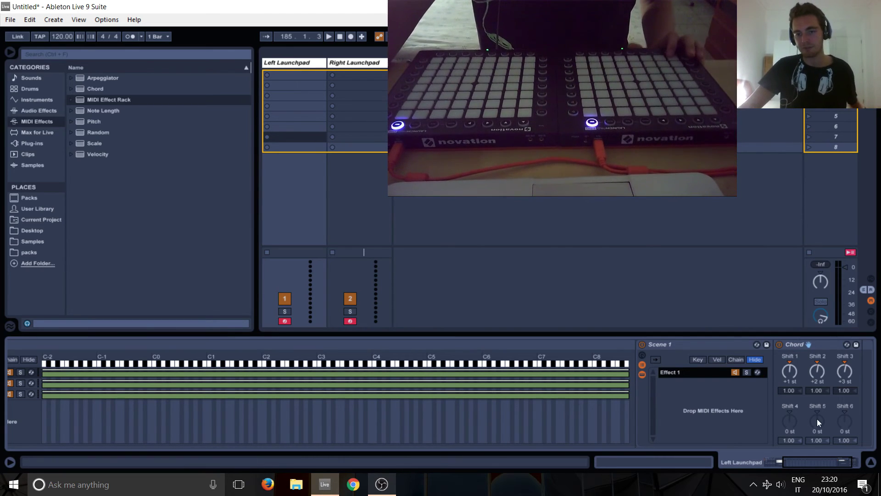
Step: Shrink Effect 1's key zone to a single key and move it down to C1
left_click(698, 360)
left_click_drag(799, 464, 831, 461)
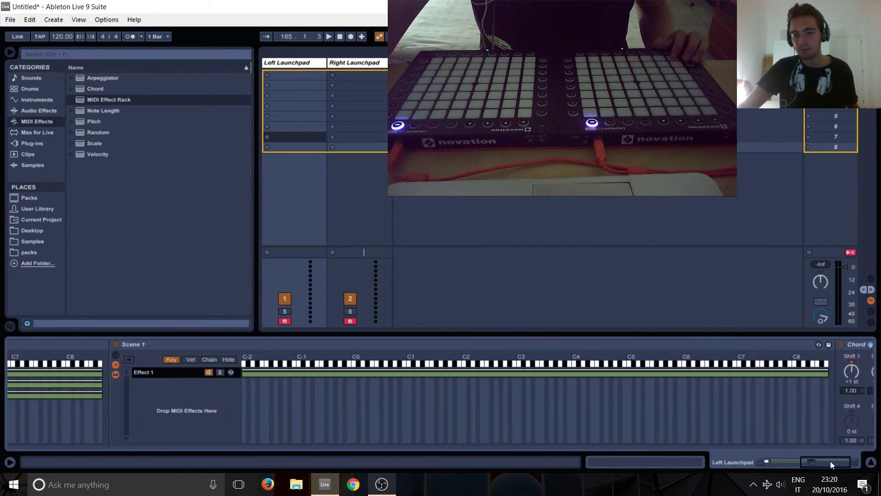
left_click_drag(246, 374, 826, 372)
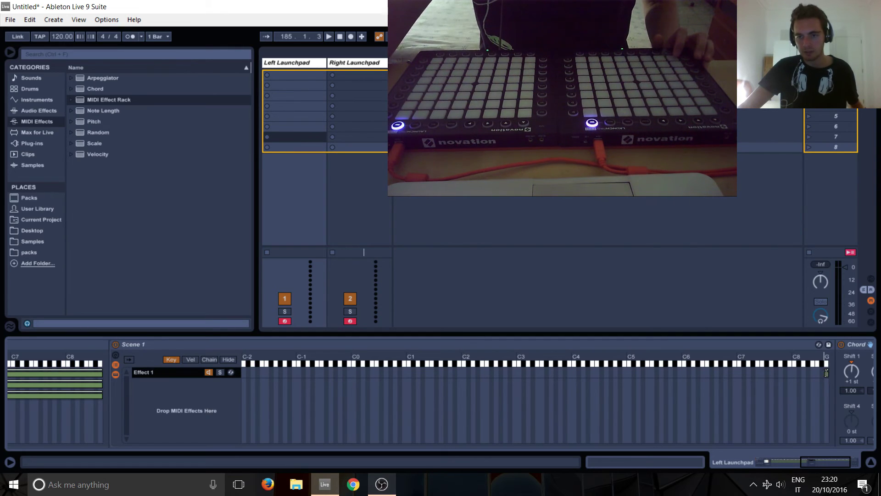
left_click_drag(825, 372, 408, 376)
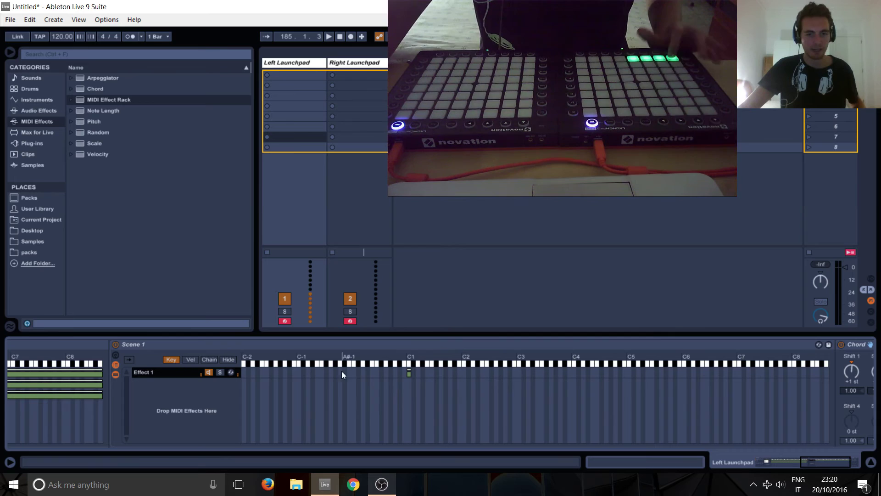
Step: Duplicate the chain as 'Effect 2', shift its zone up two keys, and set Chord shifts to +24/+21/+14 st
key("ctrl+d")
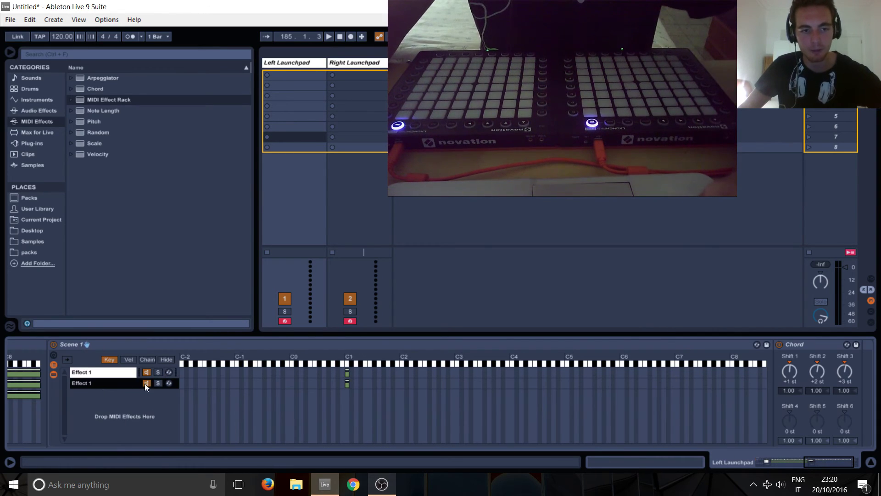
type("Effect 2")
key("Return")
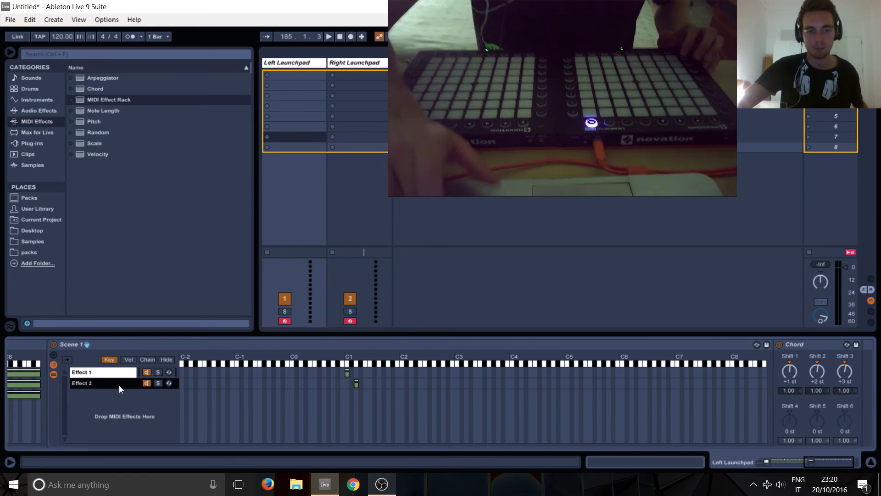
key("Right")
key("Right")
key("Right")
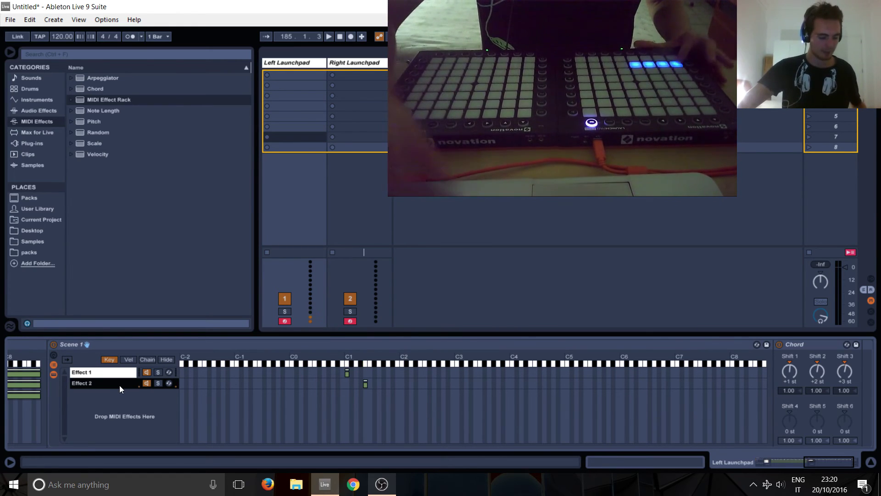
key("Right")
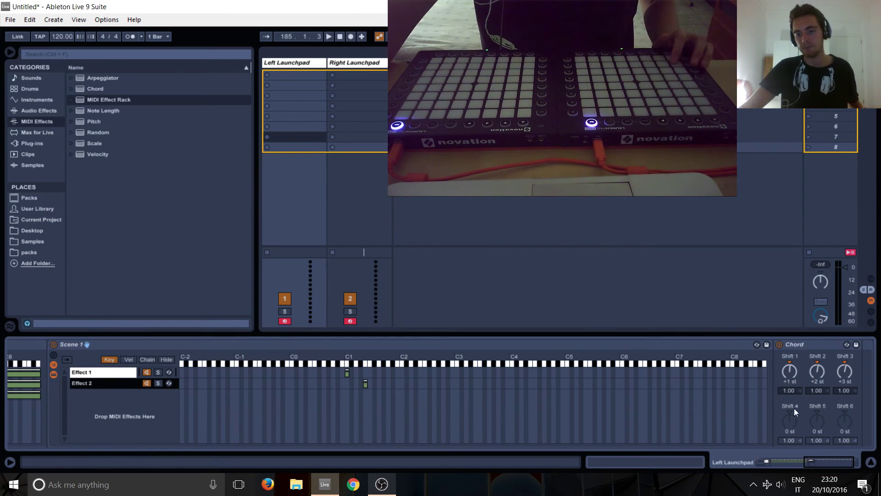
left_click_drag(794, 409, 838, 411)
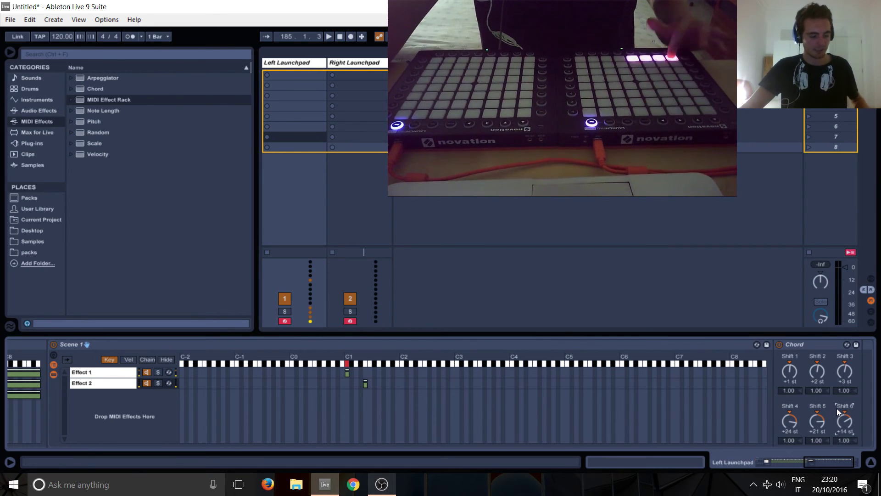
left_click_drag(836, 461, 778, 466)
Step: Show the outer rack's chain-select zones and set the zone editor to Small
left_click(254, 359)
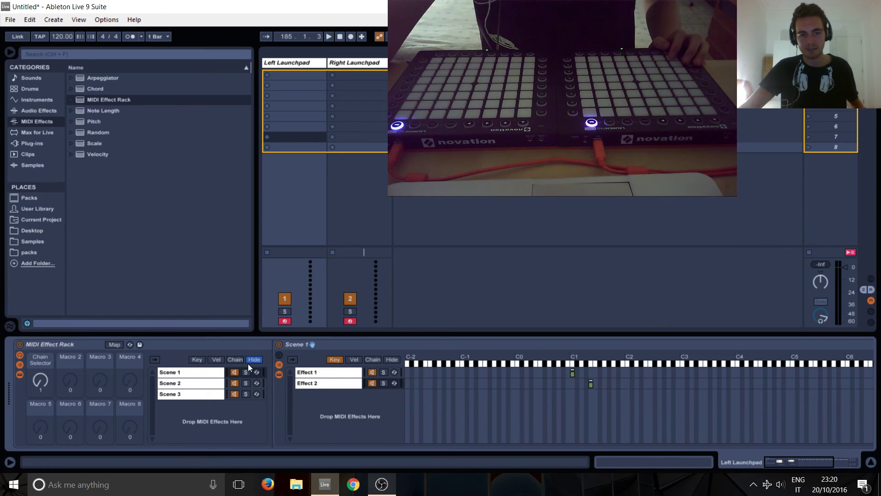
left_click(235, 359)
right_click(328, 357)
right_click(327, 360)
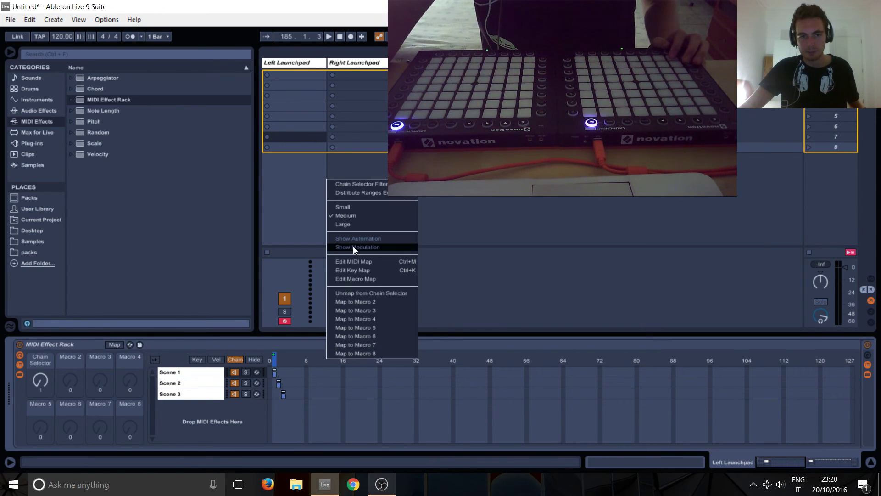
left_click(365, 207)
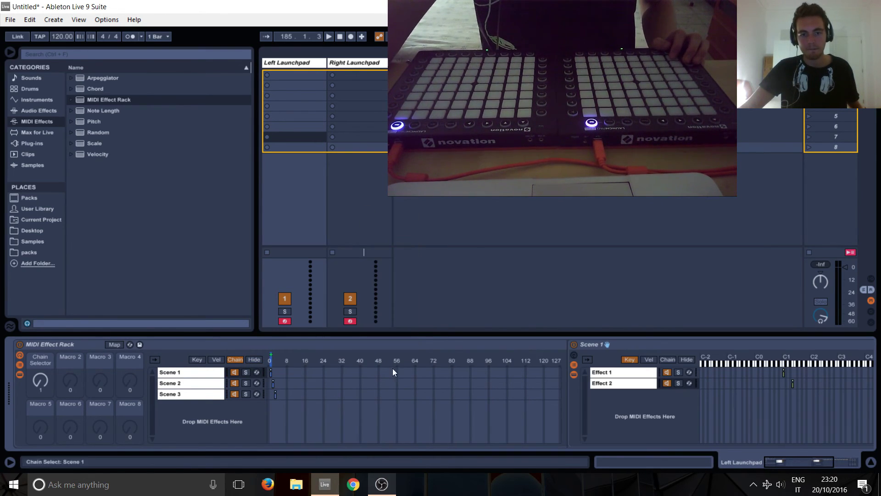
Step: Select the Scene 1 chain and bring its nested rack and Chord into view
left_click(806, 458)
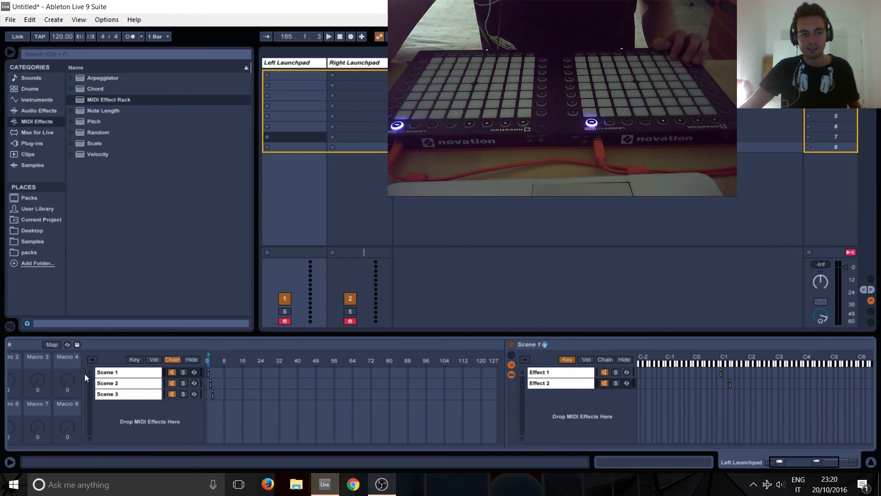
left_click(100, 375)
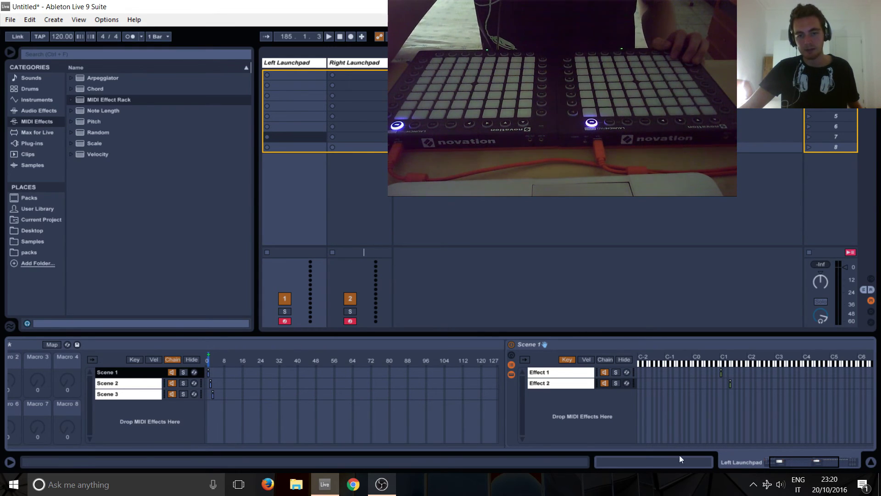
left_click_drag(790, 462, 785, 462)
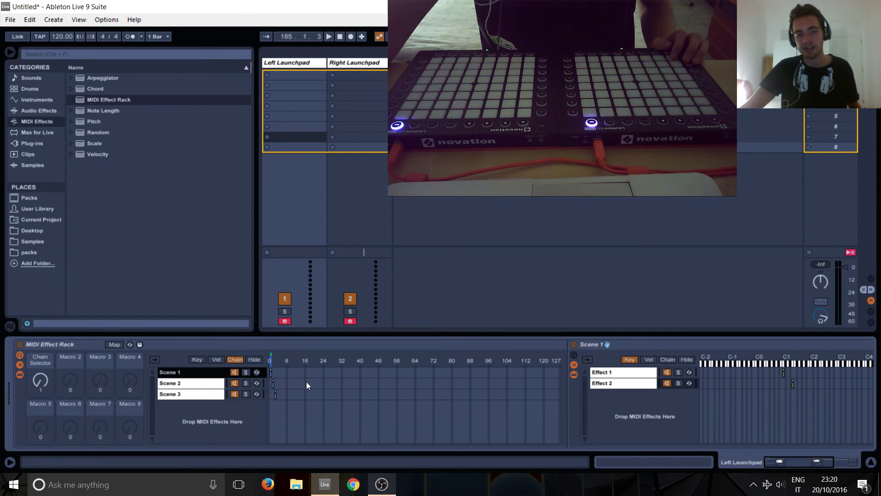
left_click_drag(793, 461, 812, 461)
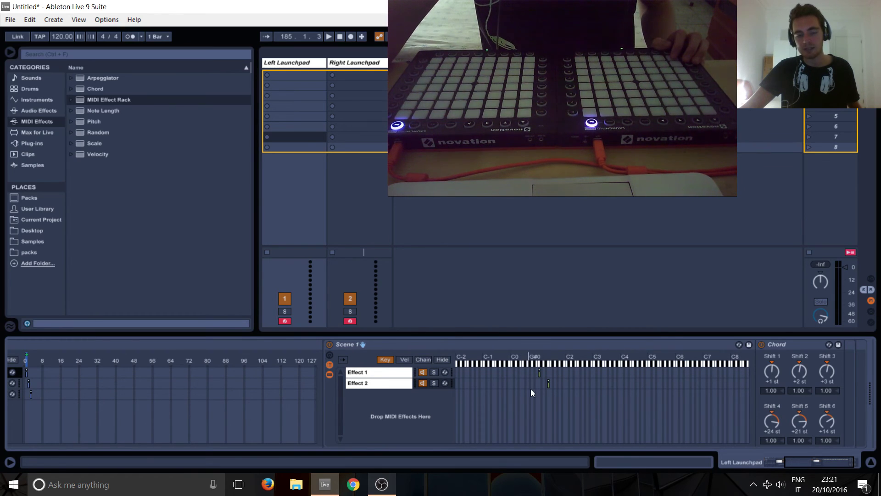
Step: Select chains in the Scene 1 rack in turn to test them, ending on Effect 1's Chord
left_click(377, 374)
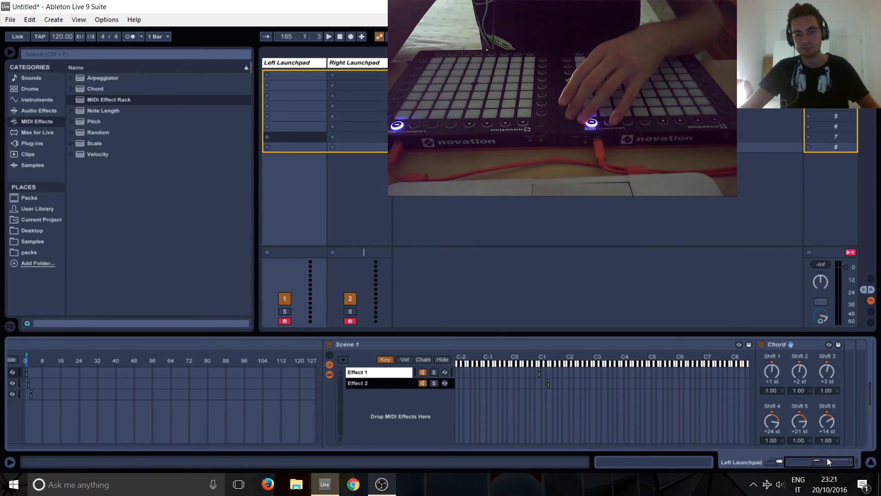
left_click_drag(828, 459, 798, 462)
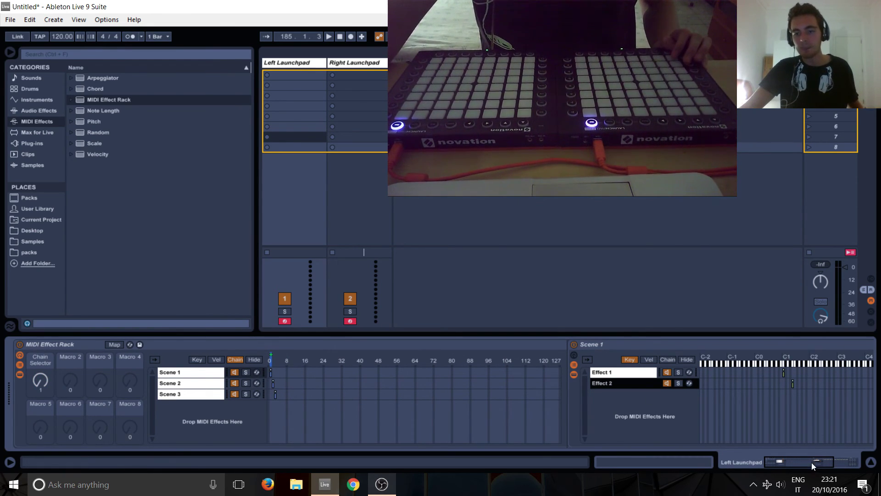
left_click_drag(811, 461, 828, 462)
left_click(402, 346)
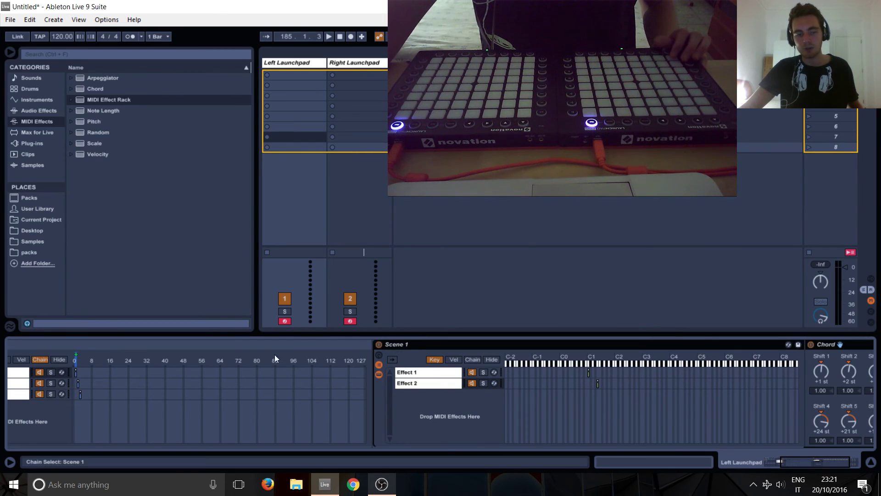
left_click(17, 377)
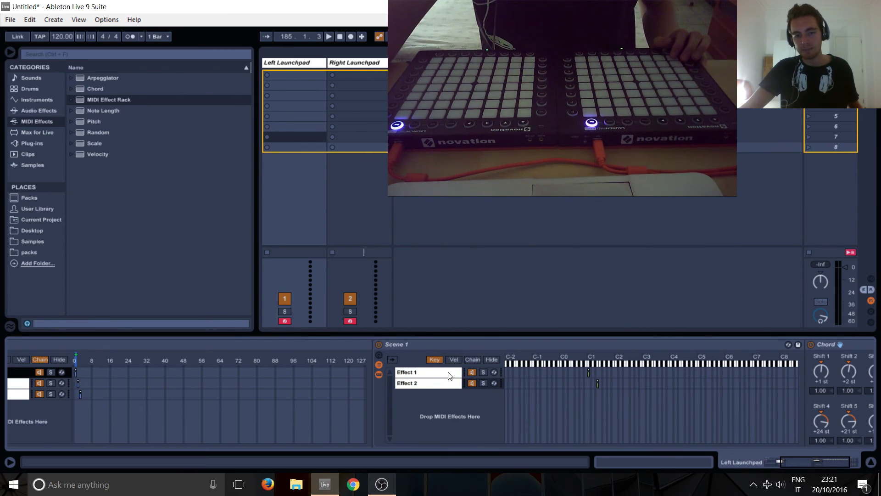
left_click(416, 375)
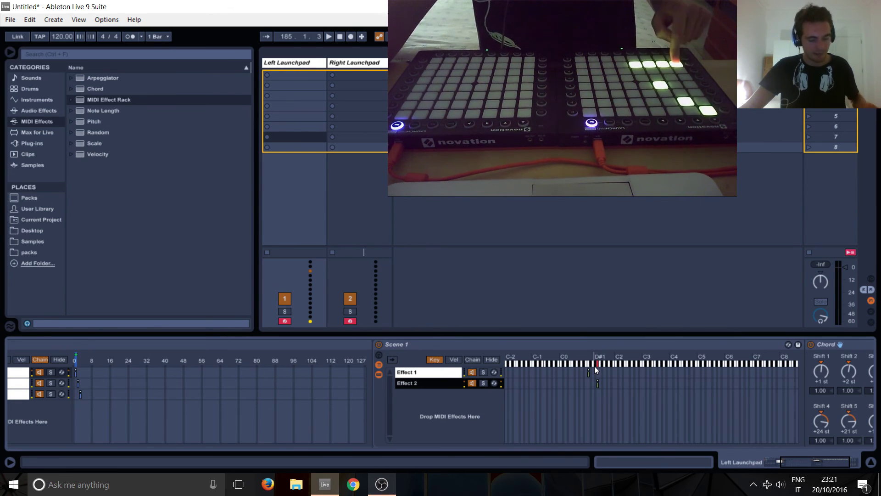
Step: Return to the outer MIDI Effect Rack and display the Scene 2 chain's +5/+10/+15 Chord
left_click(789, 461)
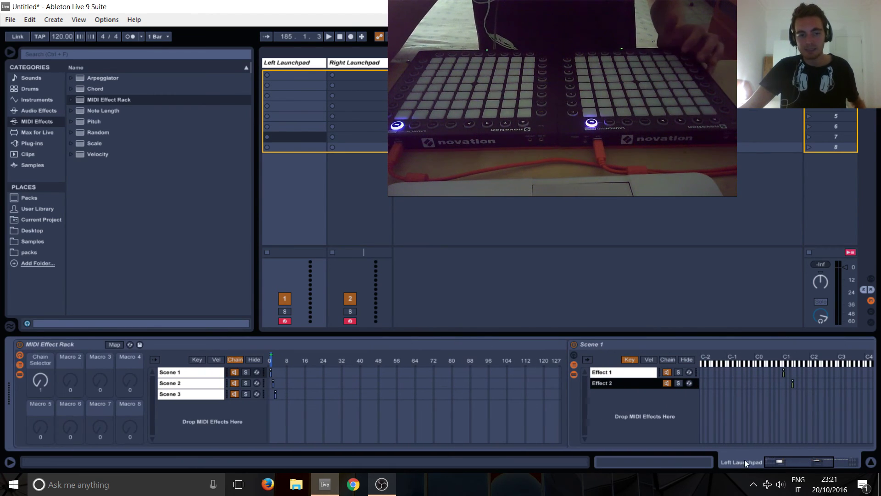
left_click(171, 372)
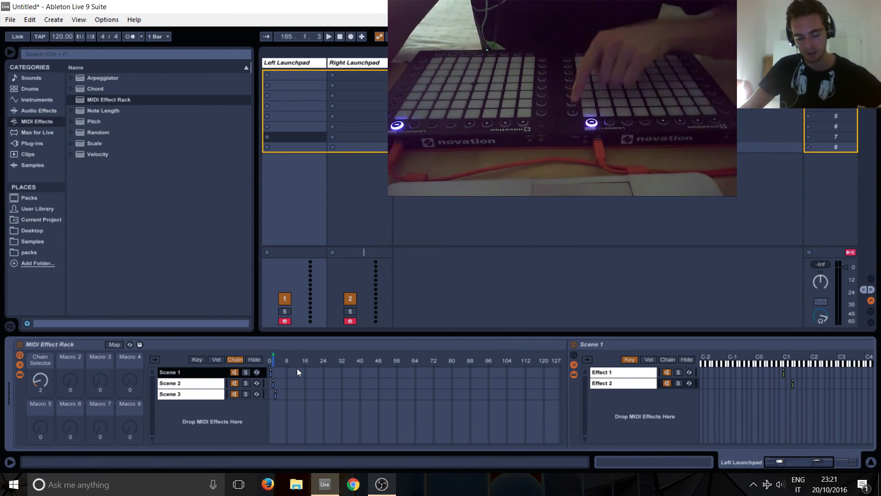
left_click(593, 348)
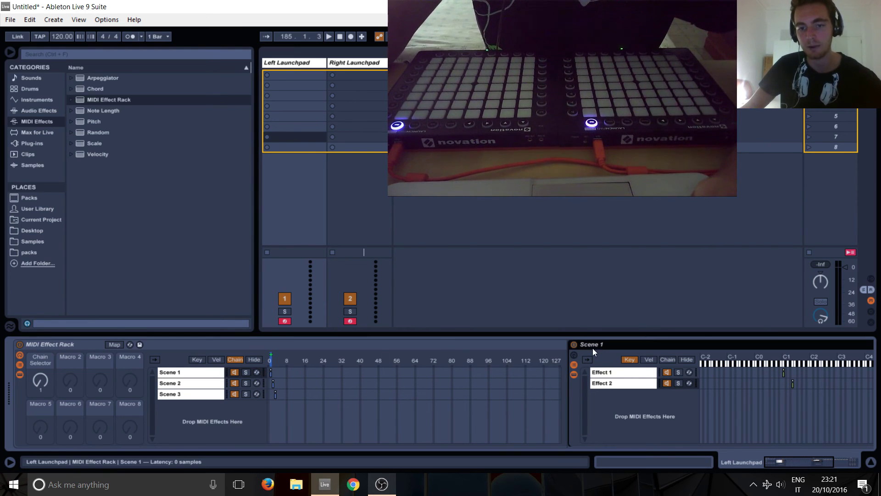
left_click(182, 384)
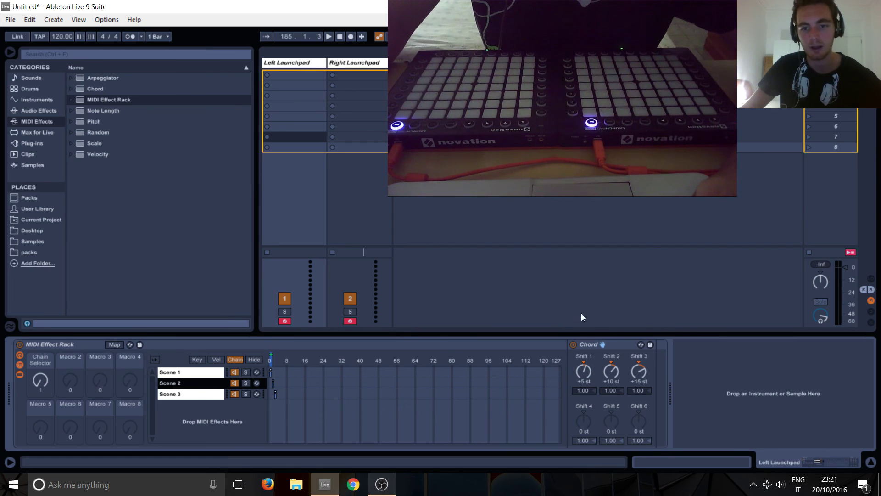
Step: Wrap Scene 2's +5/+10/+15 Chord in a nested MIDI Effect Rack on a chain named 'Effect 1'
left_click(114, 101)
left_click(576, 355)
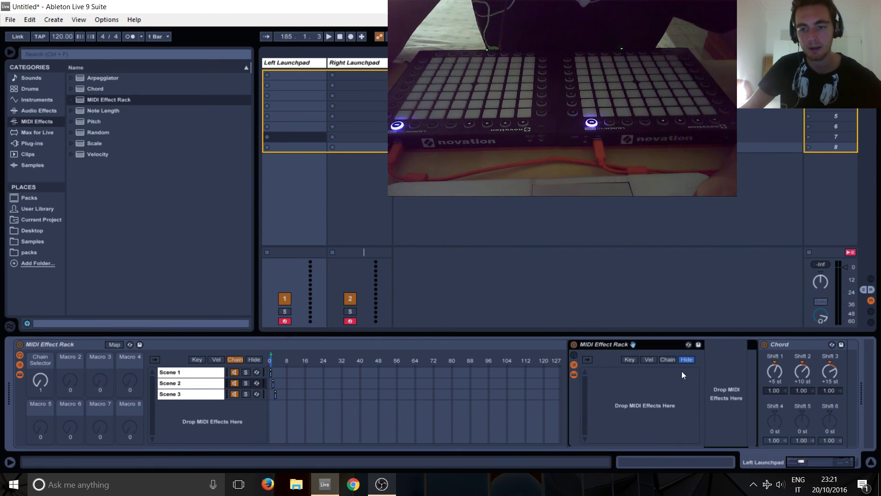
left_click_drag(762, 348, 632, 387)
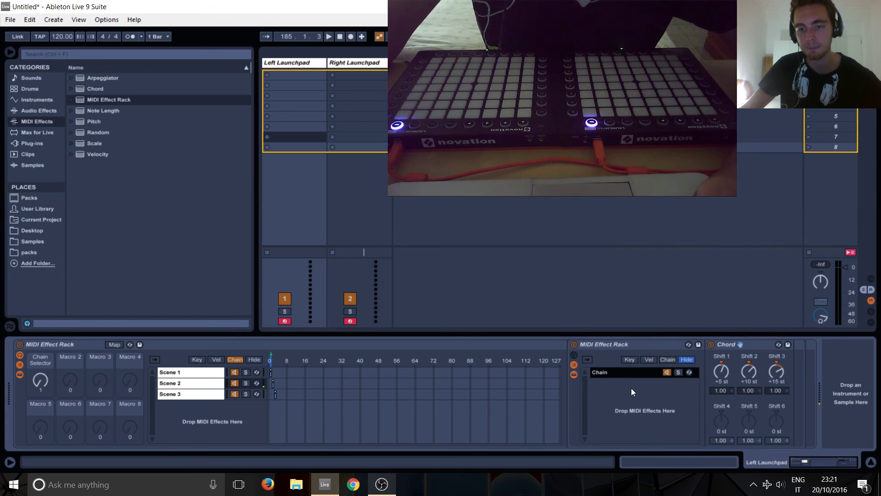
type("Effe")
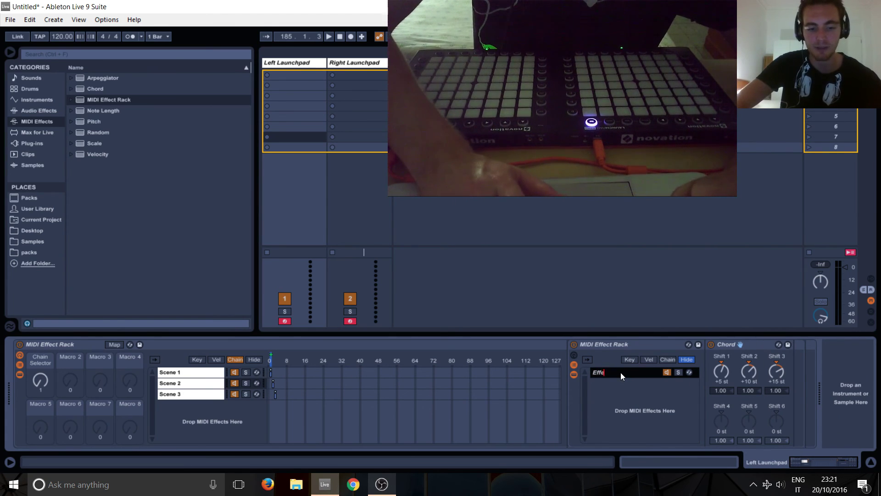
type("ct 1")
key("Return")
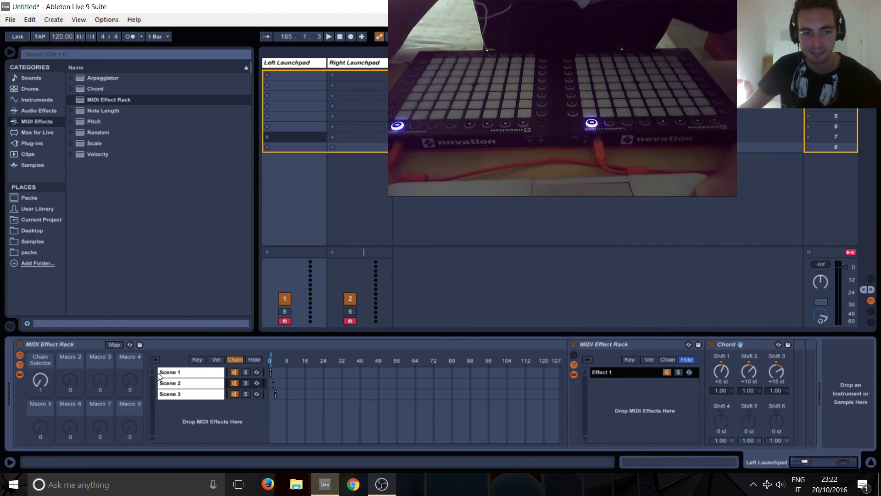
left_click(160, 375)
left_click(170, 383)
left_click(610, 345)
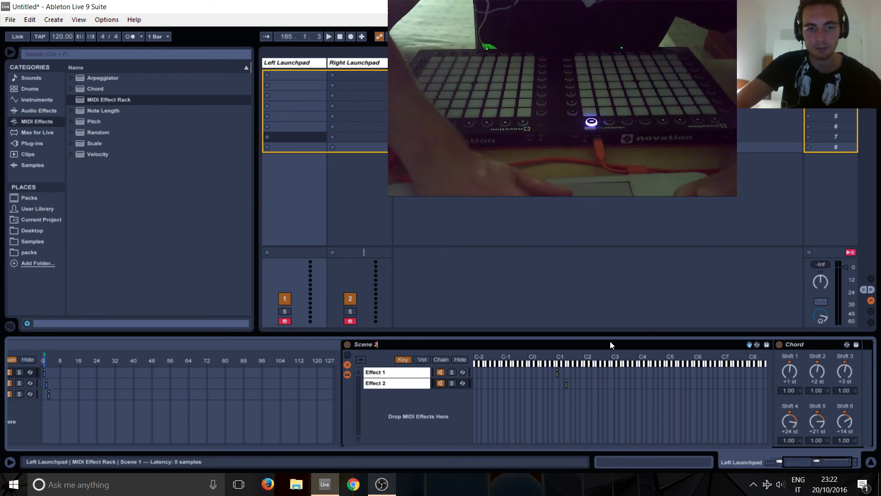
Step: Delete the Scene 3 chain, then view Scene 1's nested rack and its Effect 1 chain
left_click_drag(807, 456, 748, 454)
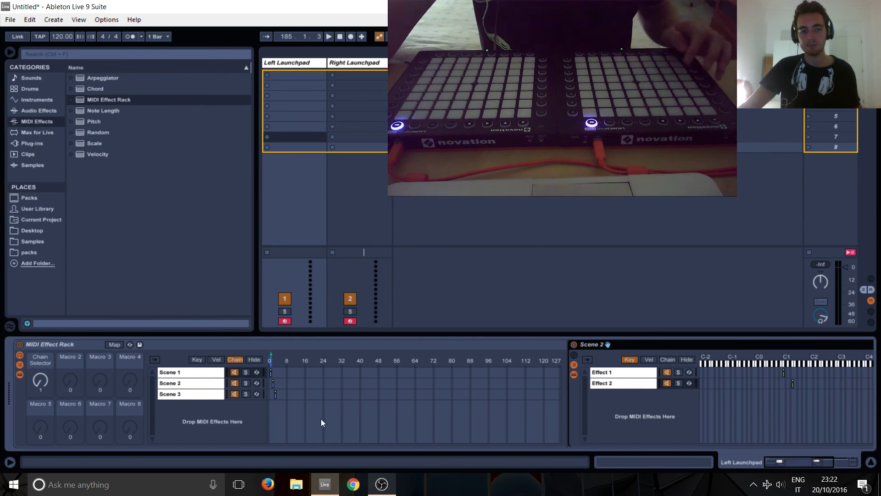
left_click(194, 395)
key("Delete")
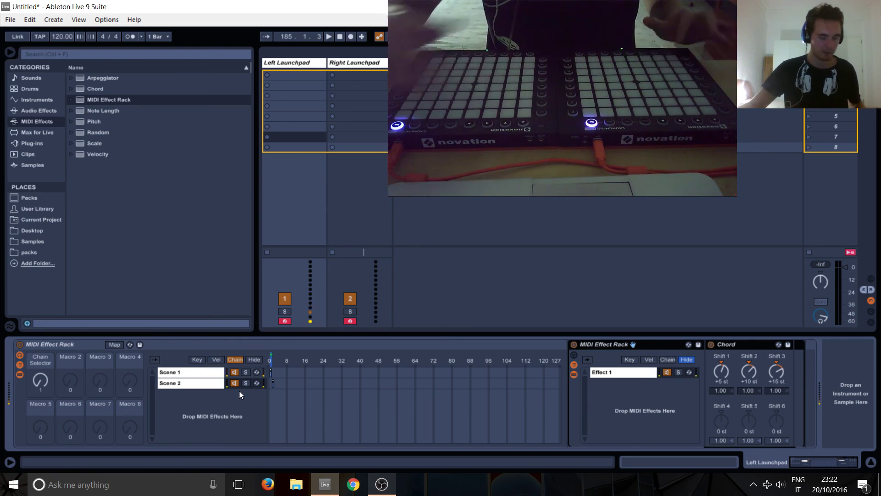
left_click(194, 372)
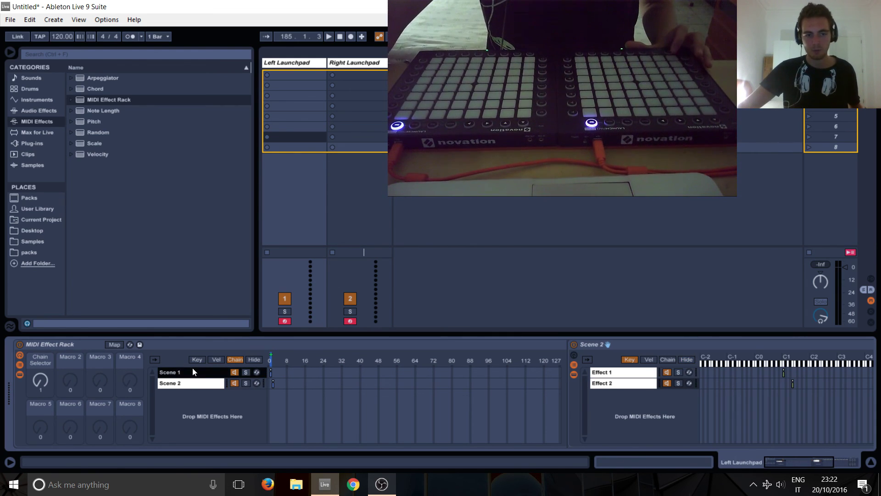
left_click(604, 370)
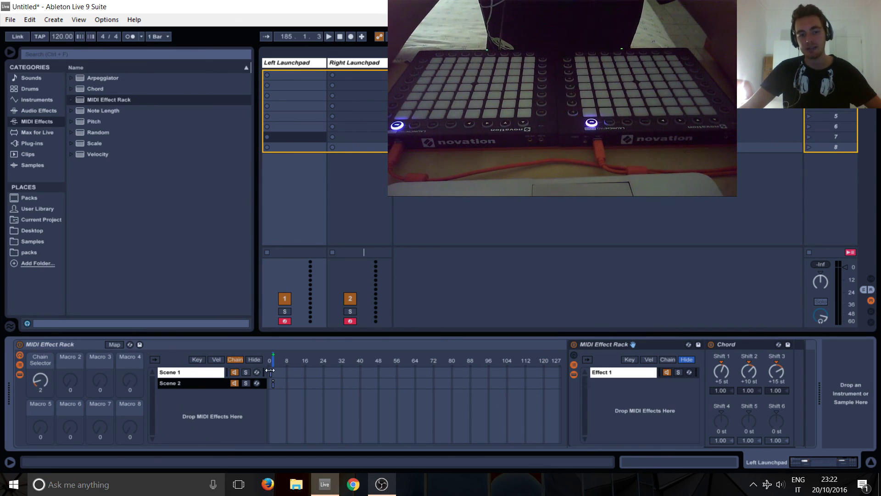
Step: Show key zones in the outer rack, with Scene 1 and Scene 2 spanning the full keyboard
left_click(197, 360)
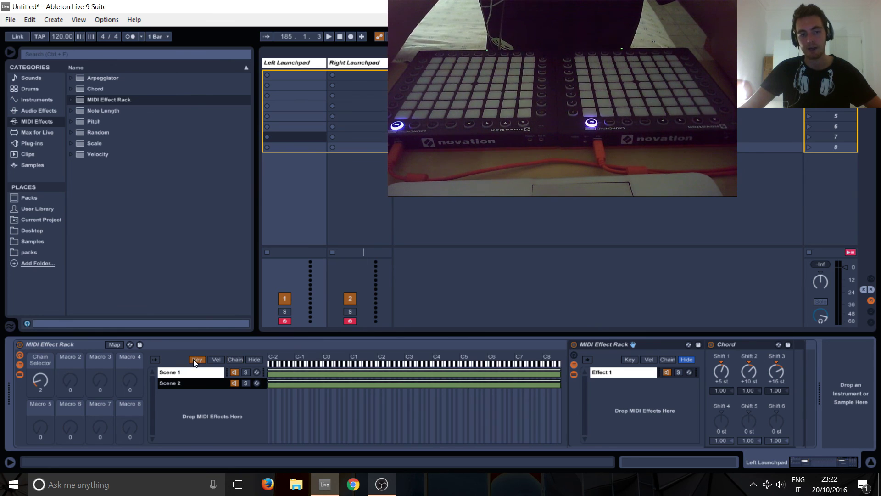